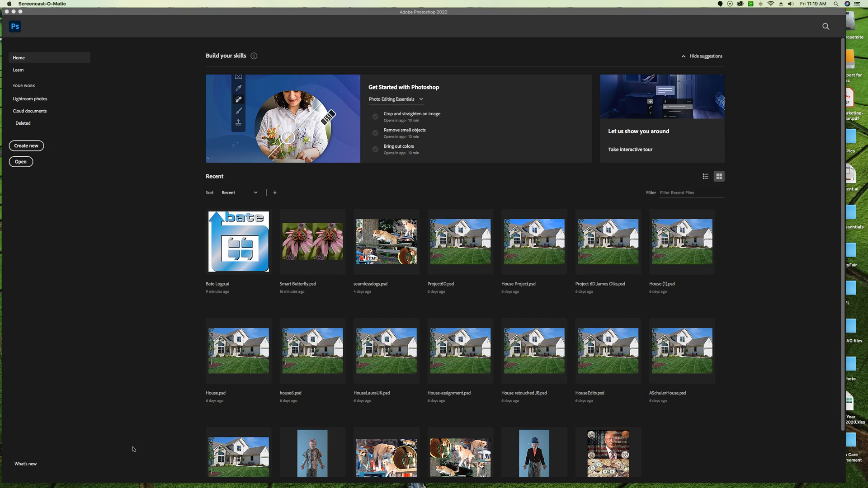
Step: Create a new Letter-size print document, 8.5 x 11 in at 300 ppi in RGB Color, named Logos
left_click(140, 445)
left_click(28, 147)
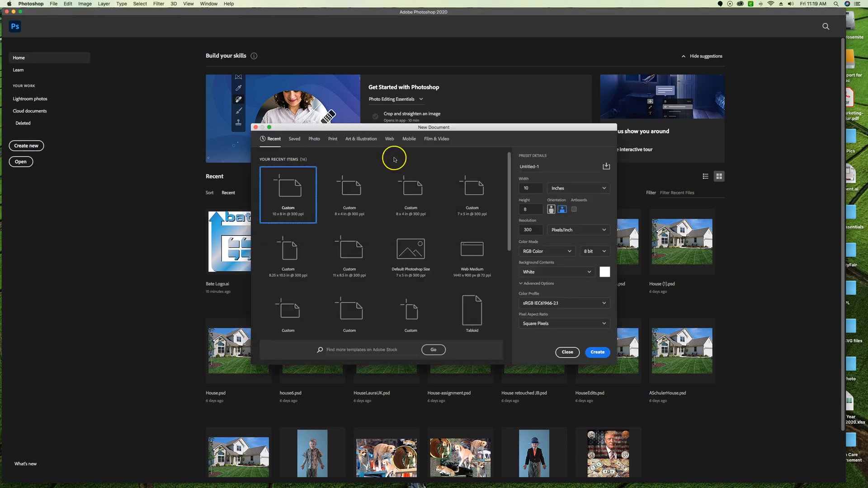
left_click(334, 140)
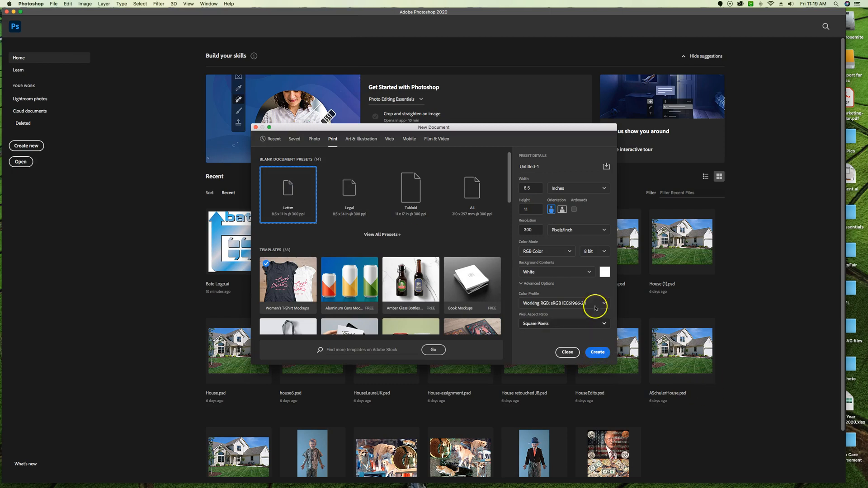
double_click(538, 165)
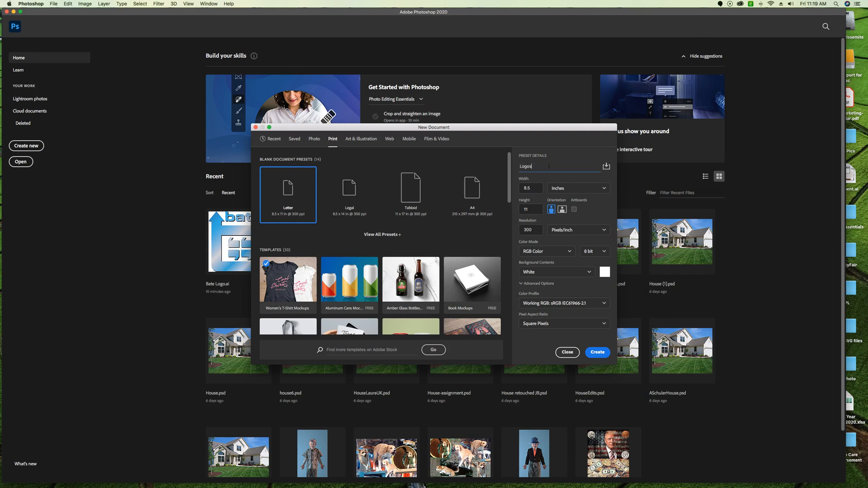
left_click(598, 352)
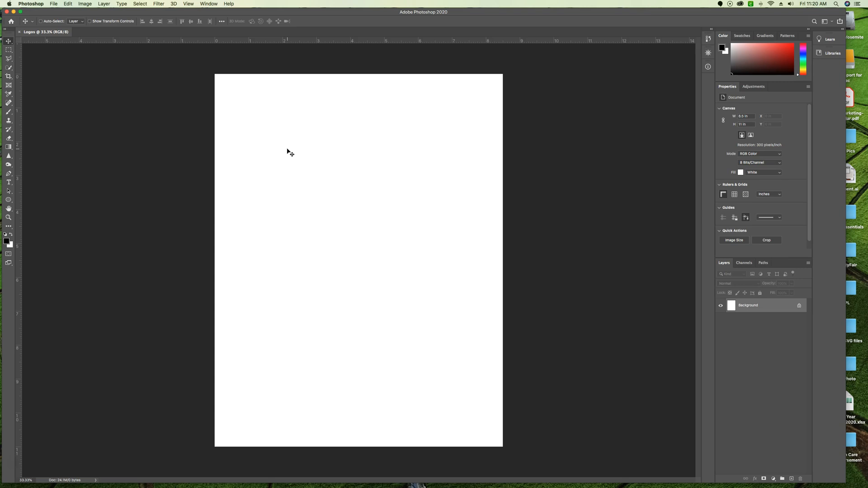
Step: Open Bate Logo.ai, importing its page cropped to the bounding box at 300 pixels/inch in RGB Color
left_click(53, 4)
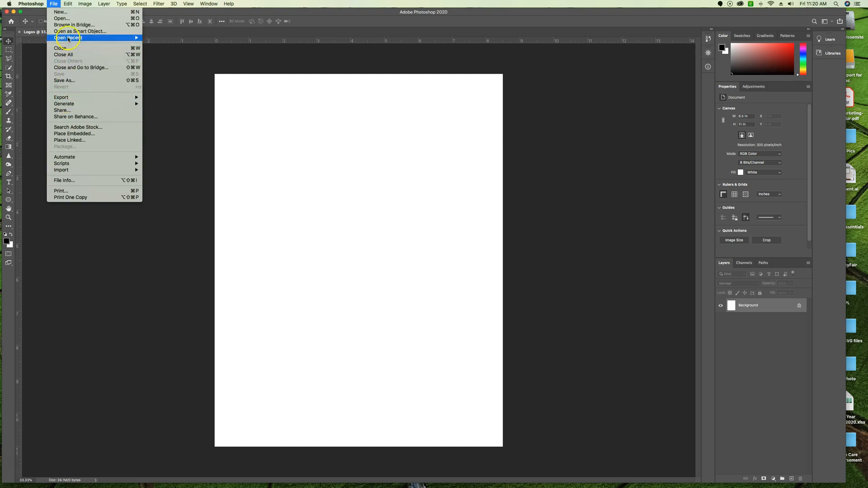
left_click(67, 19)
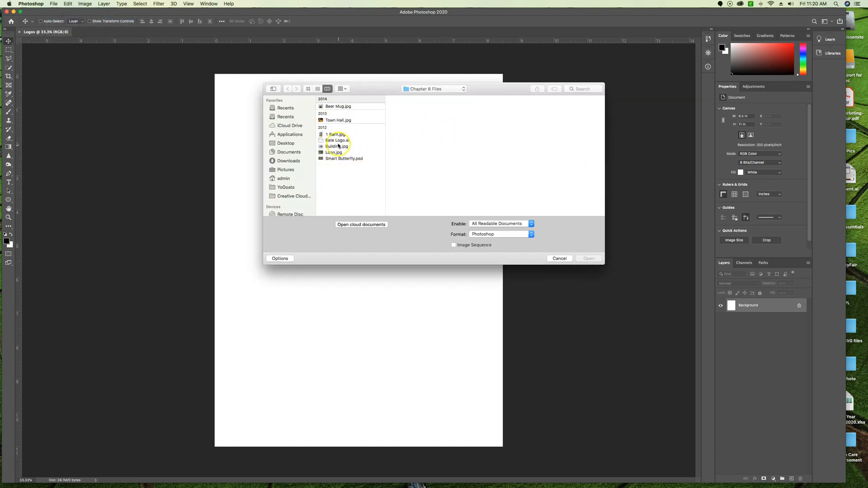
left_click(346, 141)
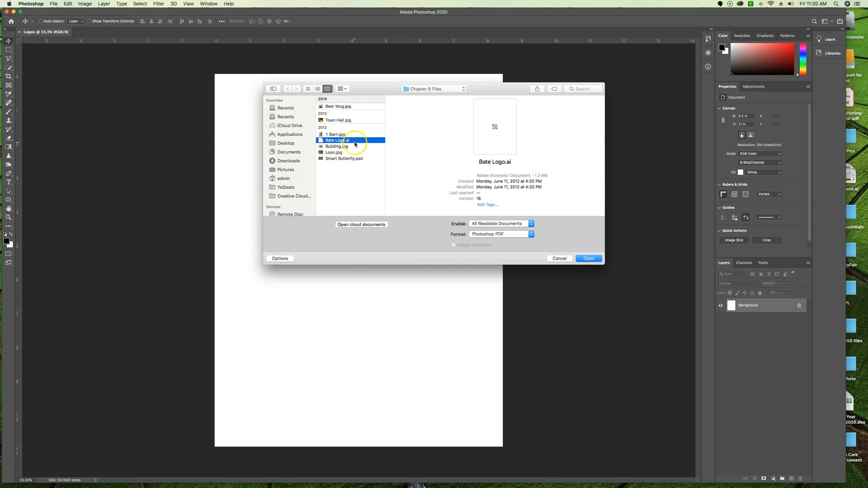
left_click(588, 258)
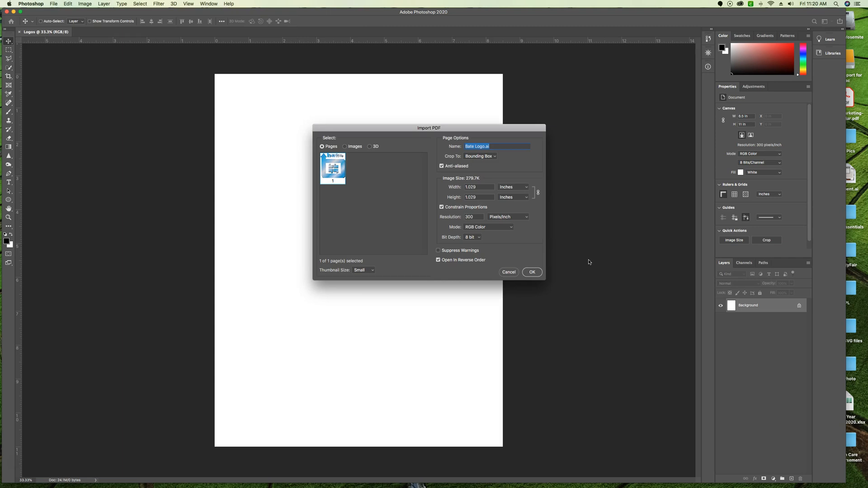
left_click_drag(421, 128, 363, 99)
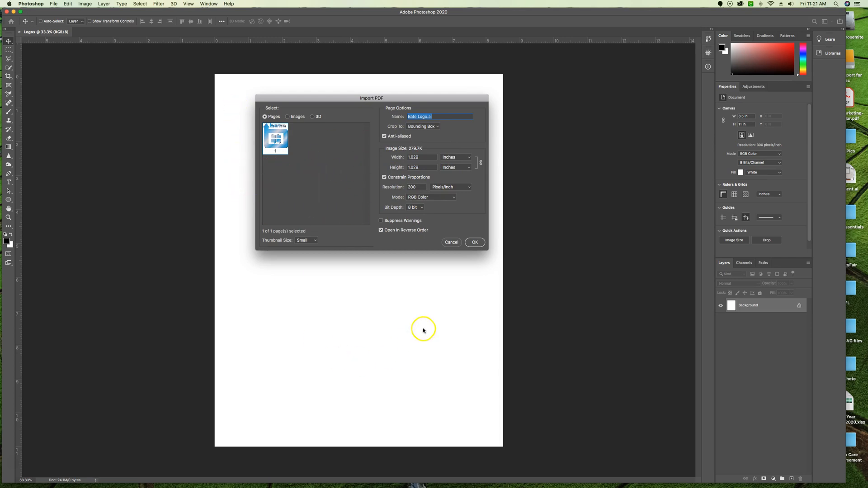
left_click(476, 243)
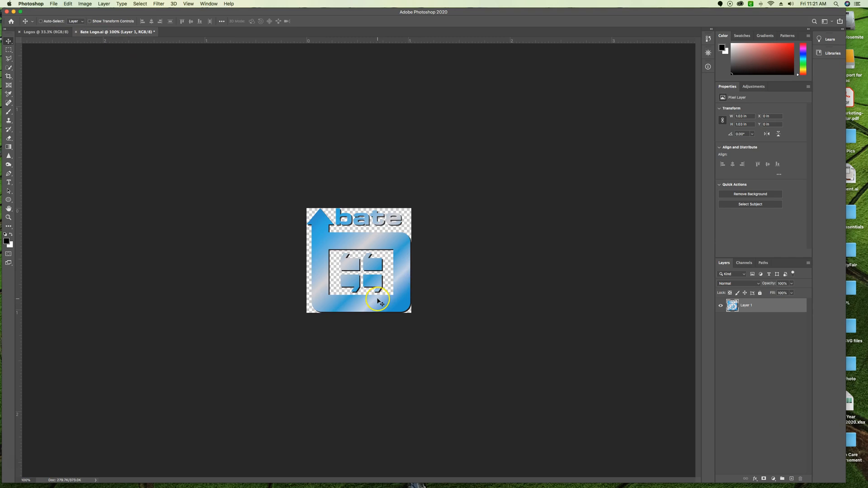
Step: Examine the edges of the rasterized Bate logo at high magnification
key("super+equal")
key("super+equal")
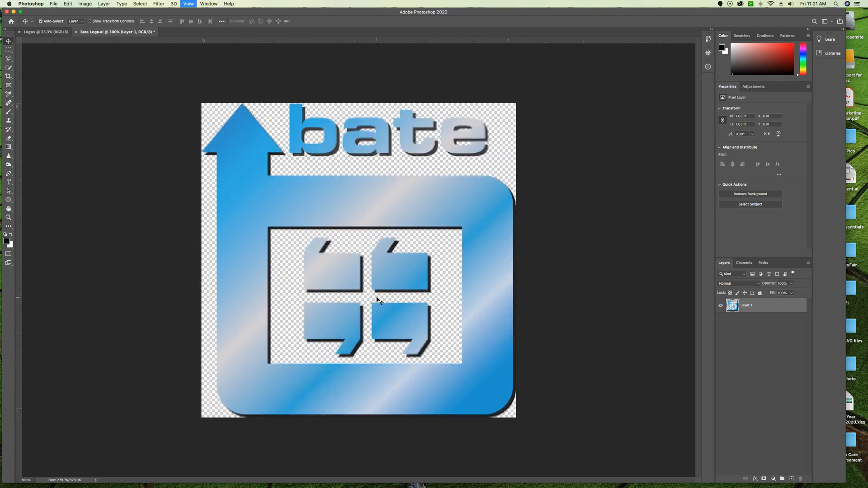
key("super+equal")
key("super+equal")
key("super+equal")
key("super+equal")
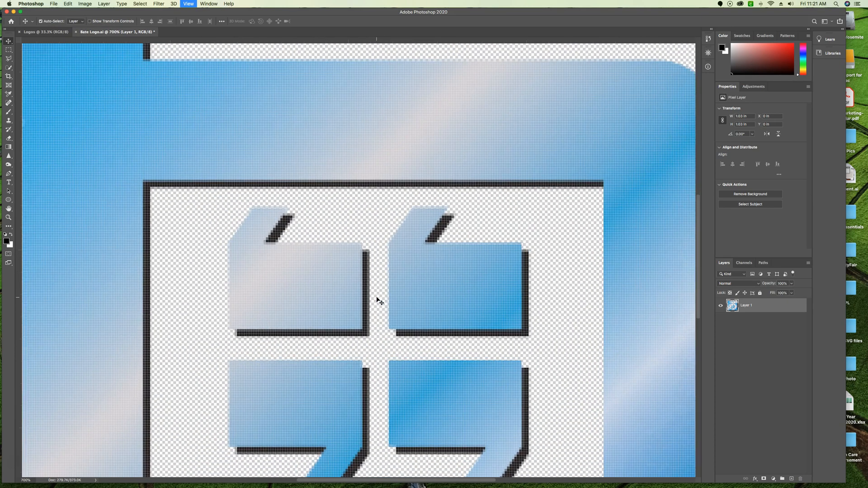
key("super+equal")
key("super+minus")
key("super+minus")
key("super+minus")
key("super+minus")
key("super+minus")
key("super+minus")
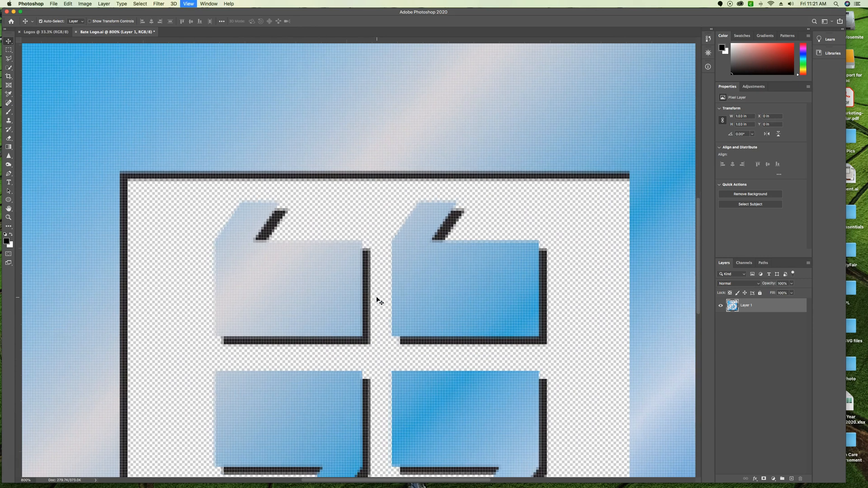
key("super+minus")
key("super+minus")
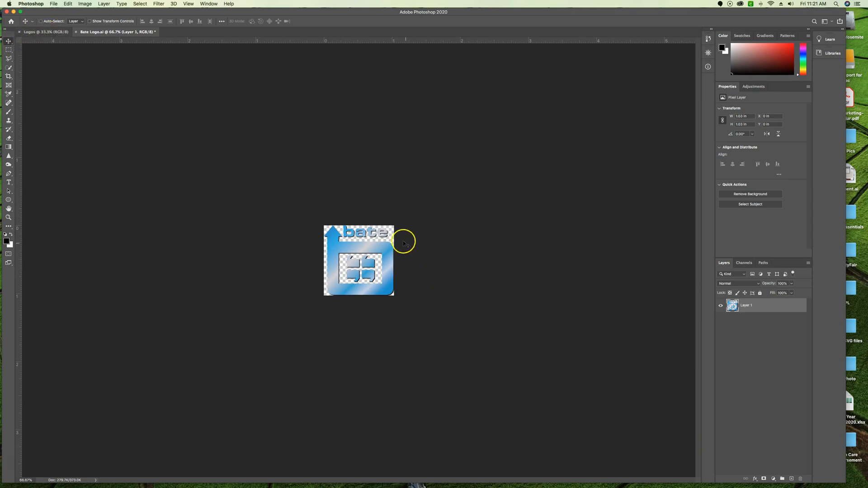
Step: Copy the Bate logo into the Logos document and position it at about X 1.31 in, Y 1.62 in
left_click(365, 251)
left_click_drag(360, 250, 339, 99)
left_click_drag(344, 165, 346, 167)
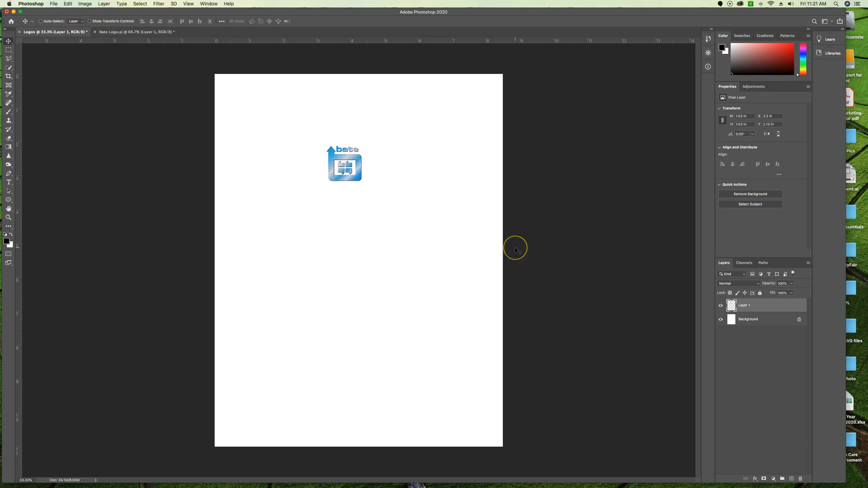
left_click_drag(351, 156, 284, 138)
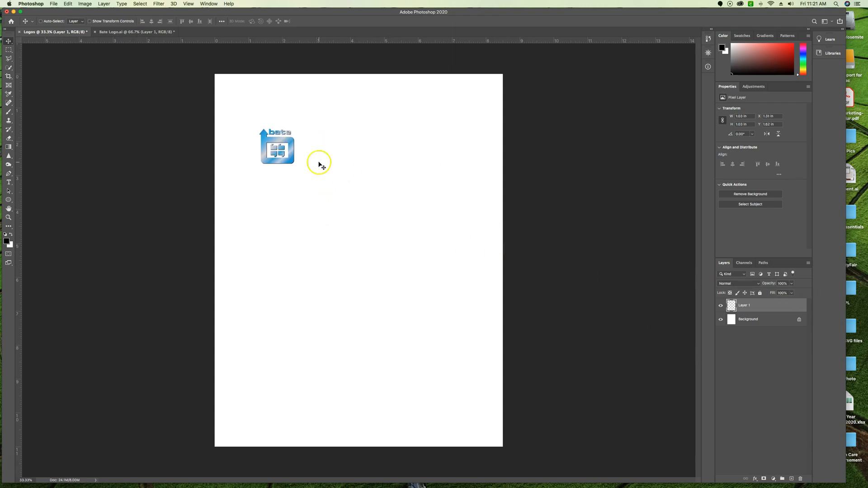
Step: Place Bate Logo.ai as an embedded smart object, cropped to its bounding box, to the right of the raster logo
key("super+equal")
key("super+equal")
key("super+equal")
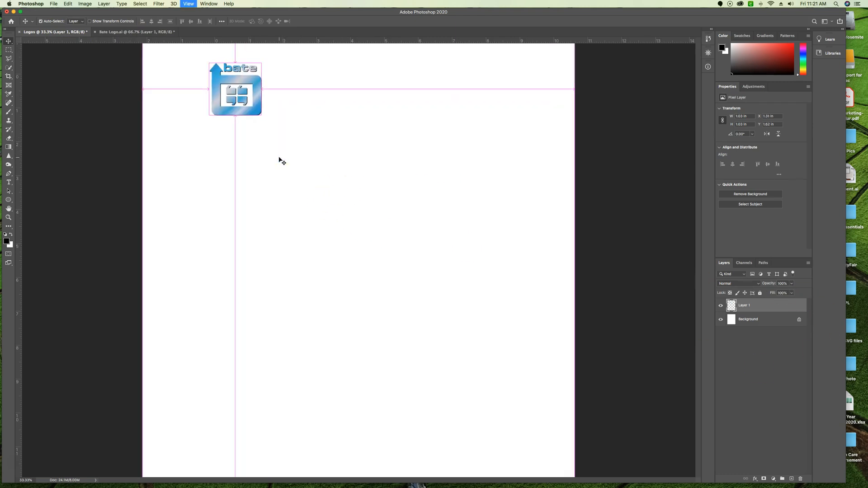
left_click_drag(202, 101, 330, 440)
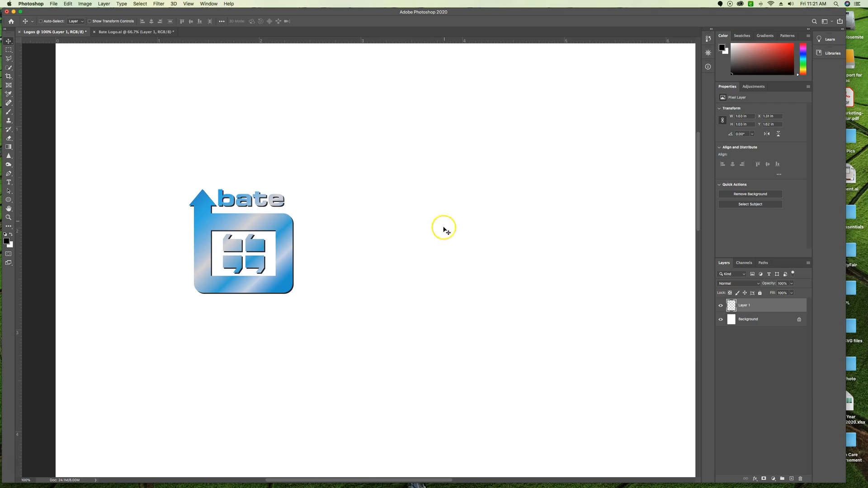
left_click(55, 4)
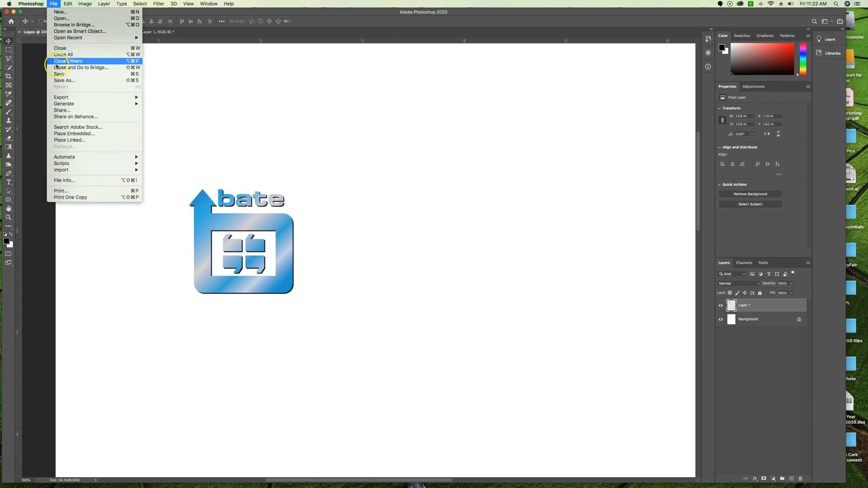
left_click(69, 134)
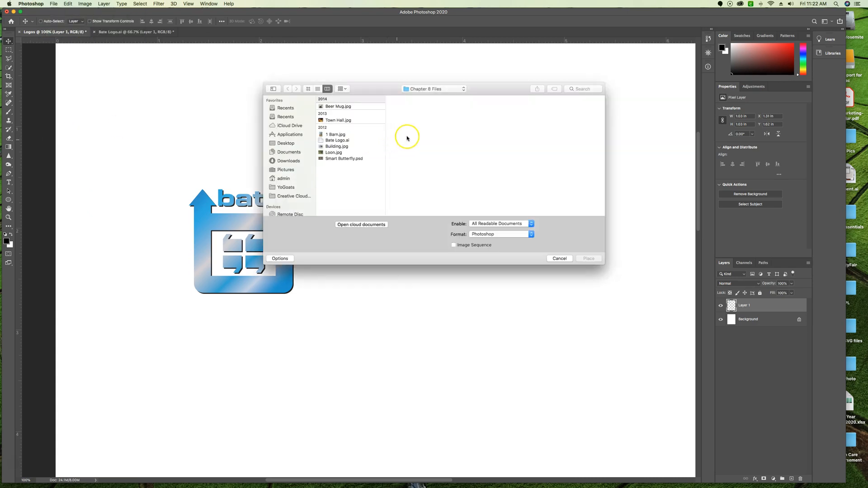
left_click(345, 141)
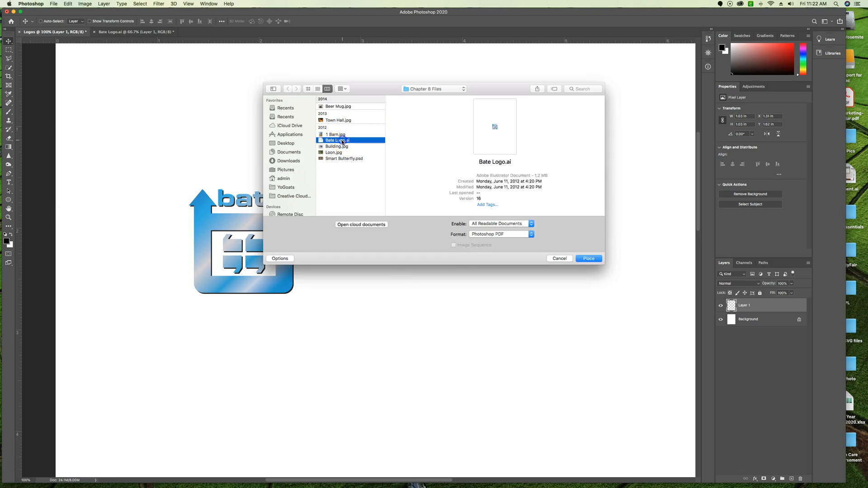
left_click(589, 259)
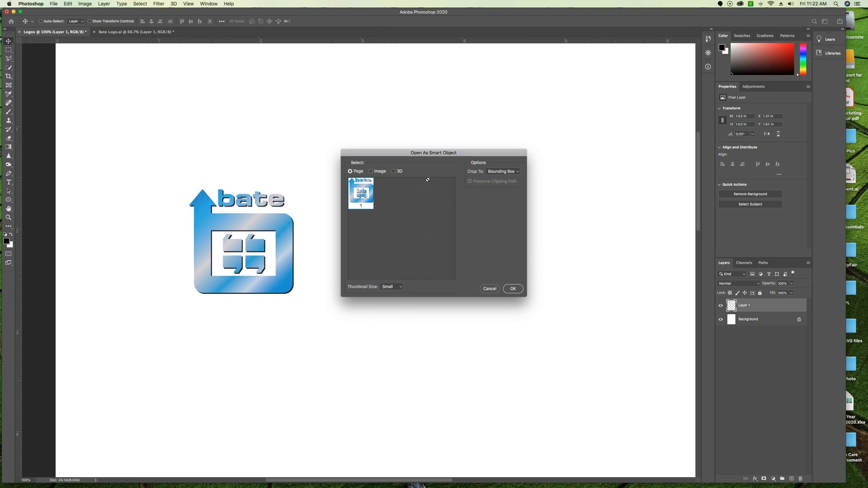
left_click(513, 289)
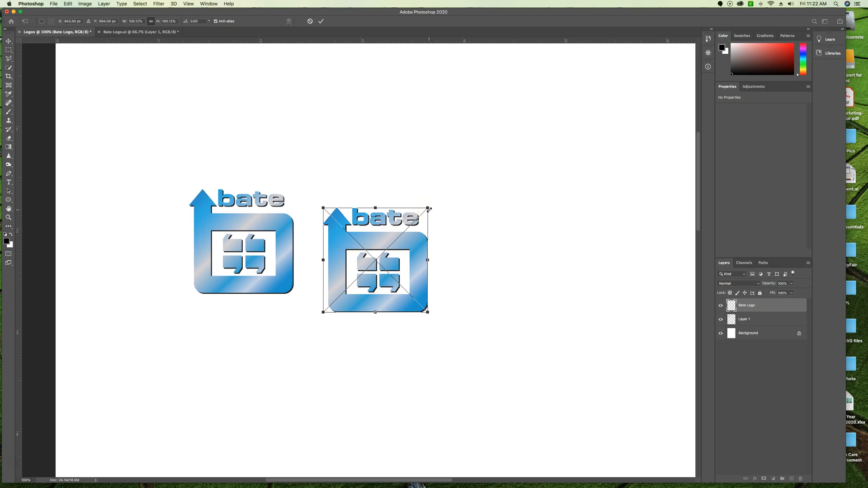
left_click_drag(376, 267, 510, 251)
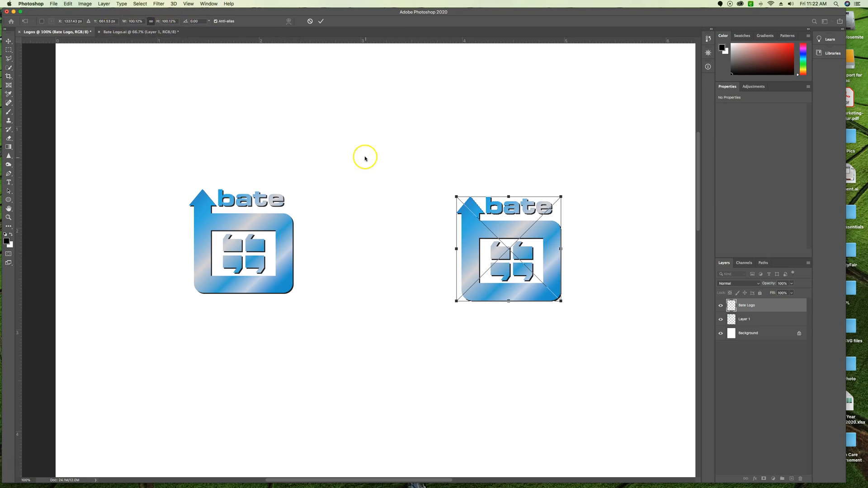
left_click(323, 21)
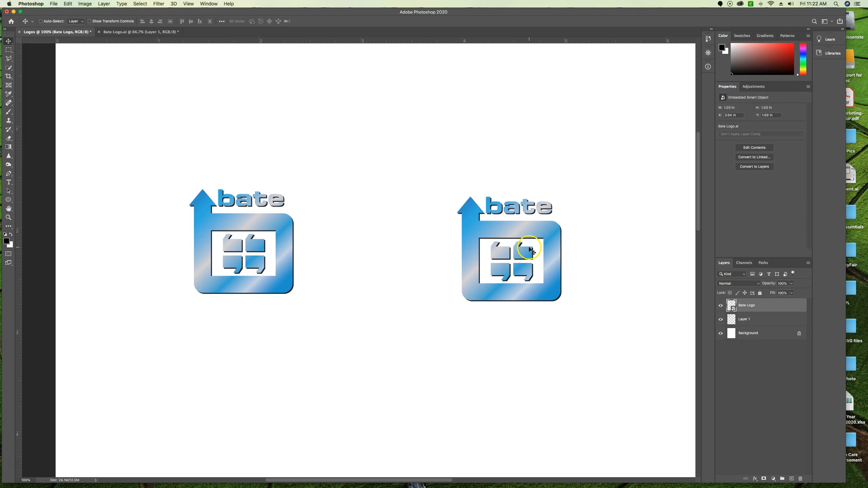
Step: Compare the smart object logo with the raster logo side by side, and move it back to about X 3.73 in, Y 1.64 in
left_click_drag(523, 226, 375, 227)
key("super+plus")
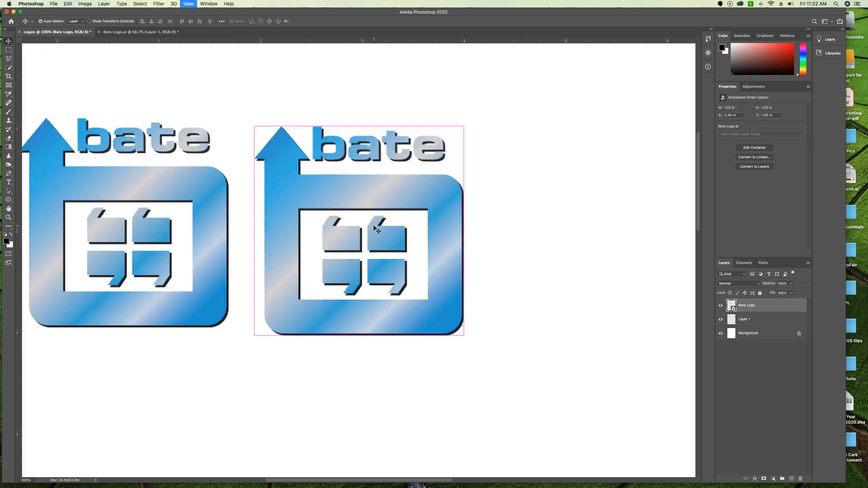
scroll(333, 223, "left", 6)
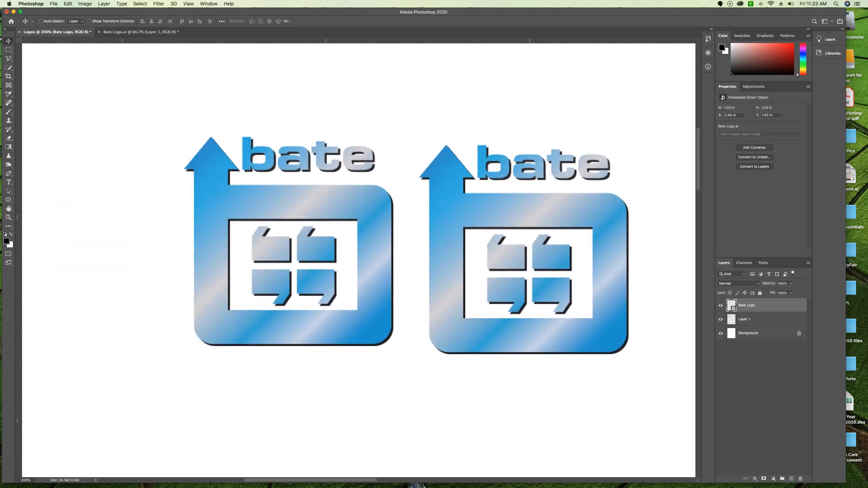
key("super+minus")
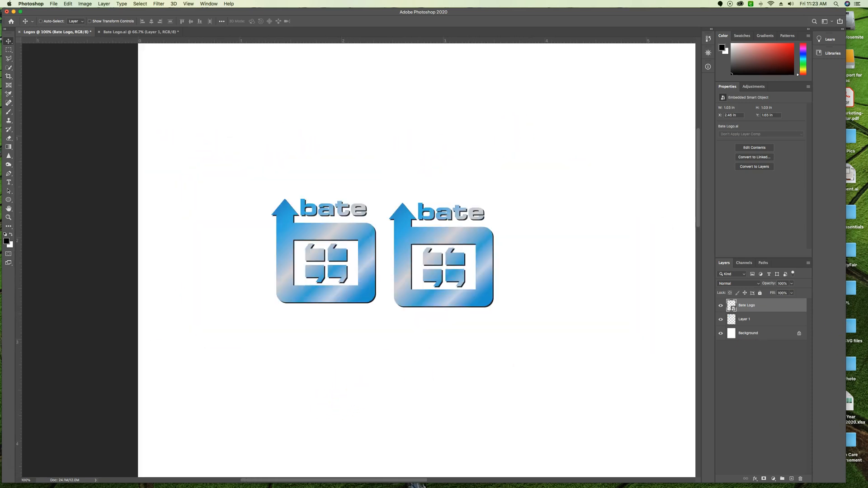
left_click_drag(469, 237, 597, 236)
key("super+minus")
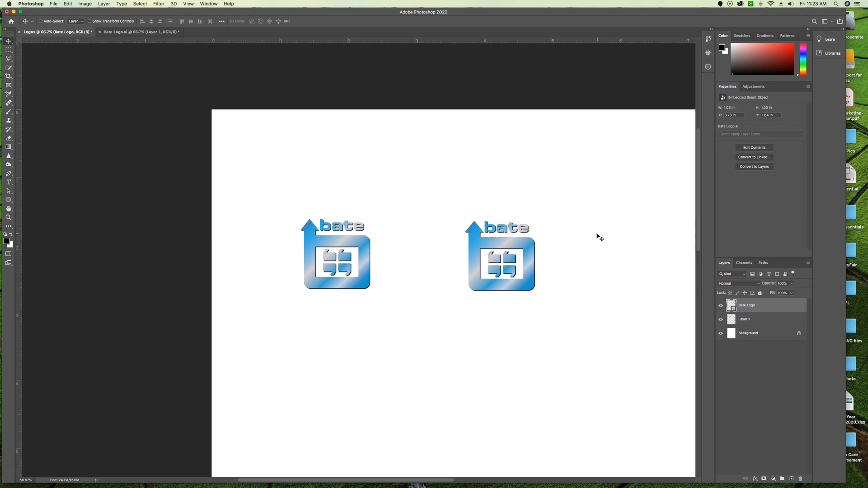
Step: Scale the raster logo on Layer 1 proportionally to 500%
left_click(750, 309)
left_click(766, 319)
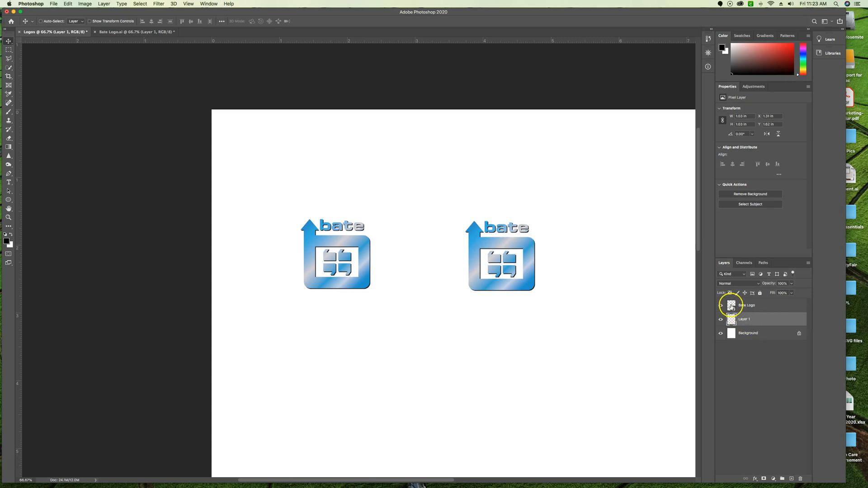
key("super+t")
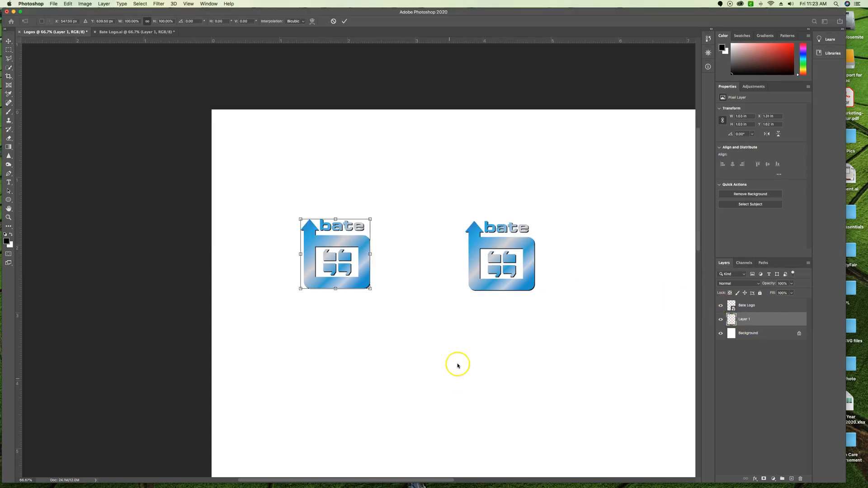
left_click(133, 21)
type("500")
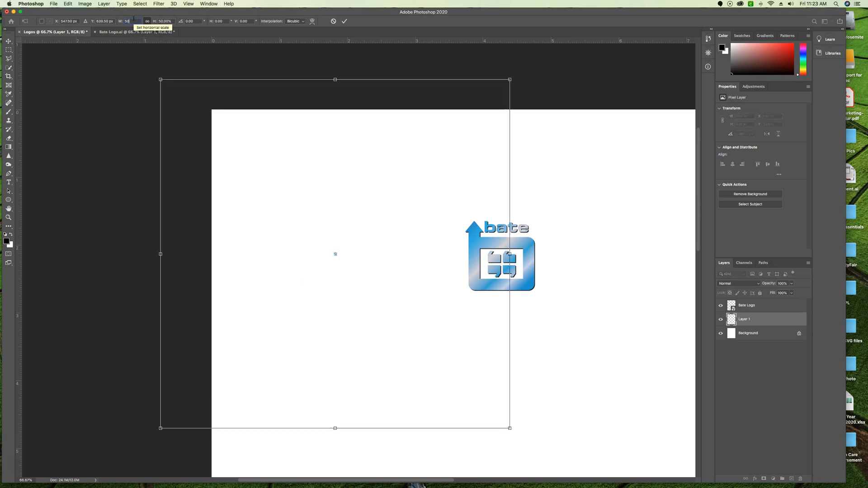
left_click(344, 21)
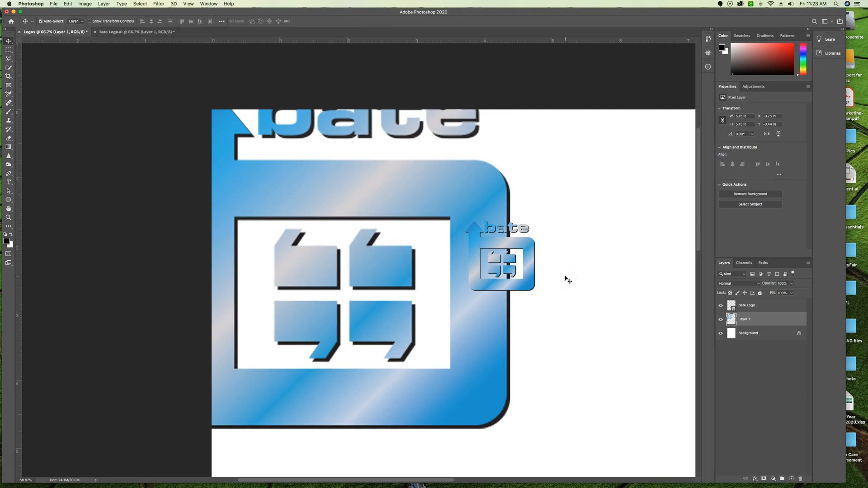
Step: Move the enlarged raster logo fully onto the page's upper half and the smart object logo below it, at about Y 8.12 in
key("super+minus")
key("super+minus")
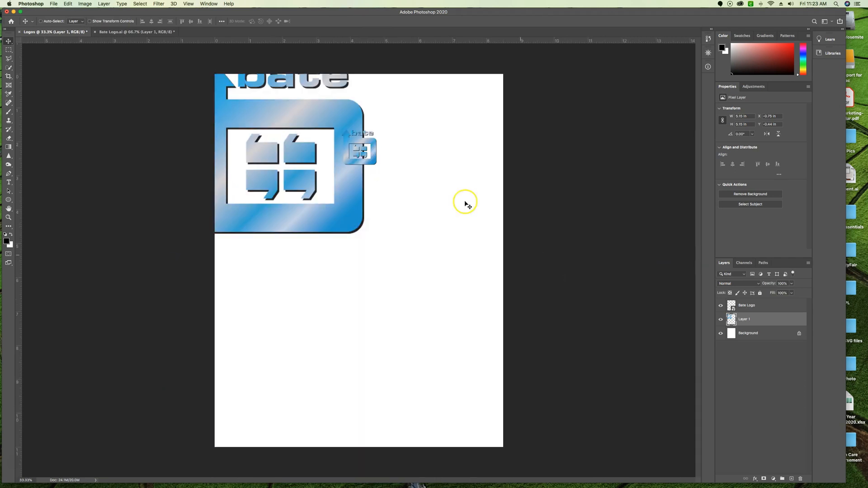
left_click_drag(303, 114, 365, 375)
left_click(776, 307)
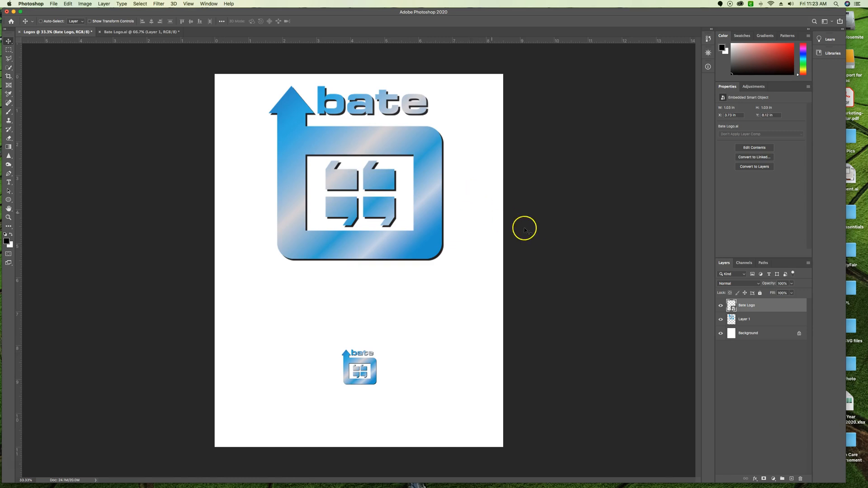
Step: Scale the Bate Logo smart object proportionally to 500%
key("super+equal")
key("super+equal")
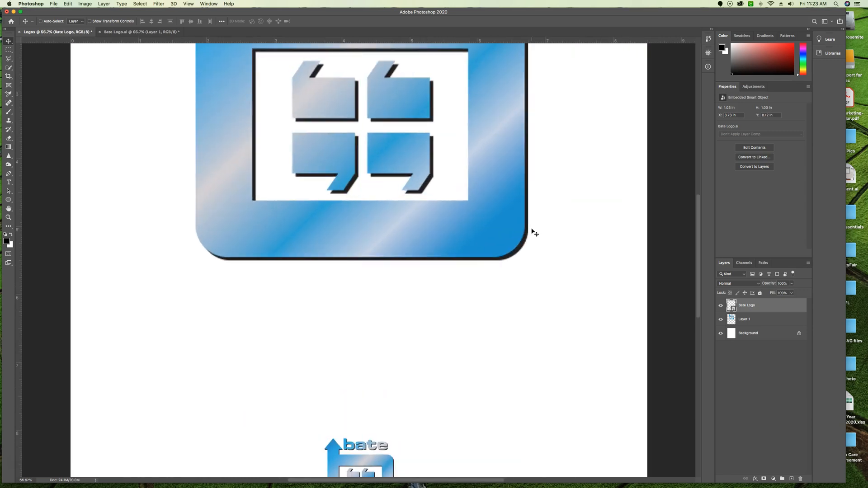
key("super+equal")
left_click_drag(371, 155, 325, 450)
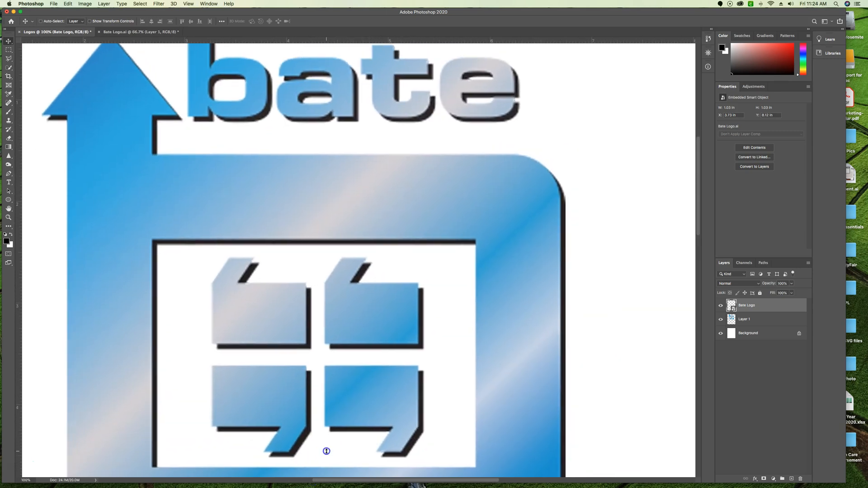
scroll(391, 333, "down", 10)
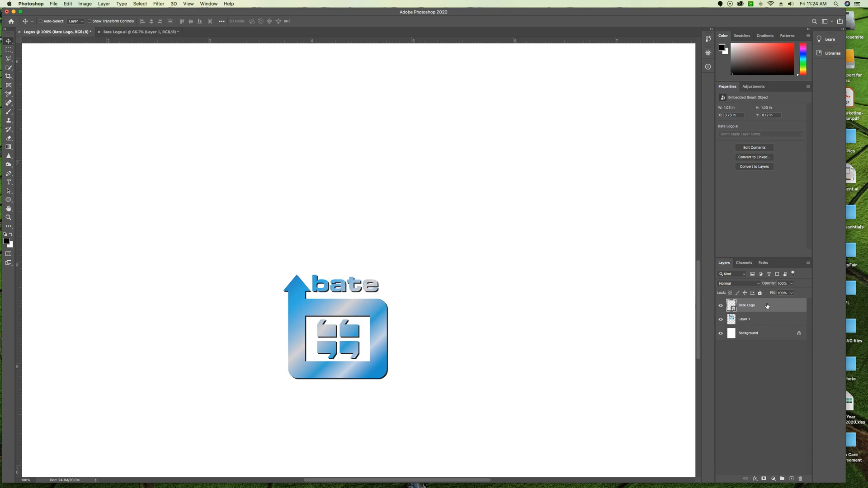
key("super+t")
left_click(136, 21)
type("500")
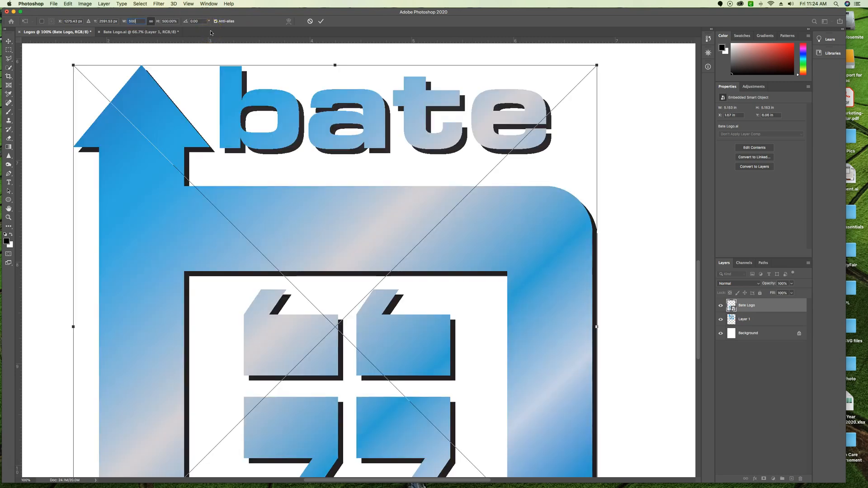
left_click(321, 21)
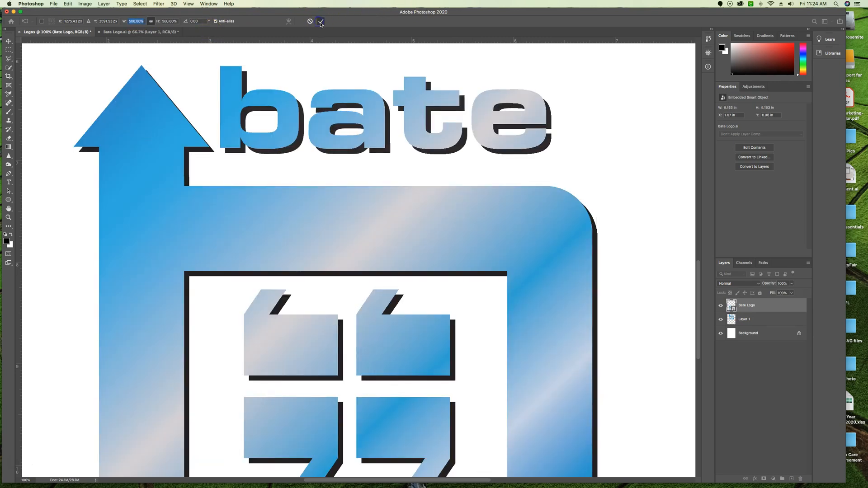
Step: Move the enlarged smart object logo up beside the raster logo, roughly level with it on its right
scroll(483, 370, "up", 10)
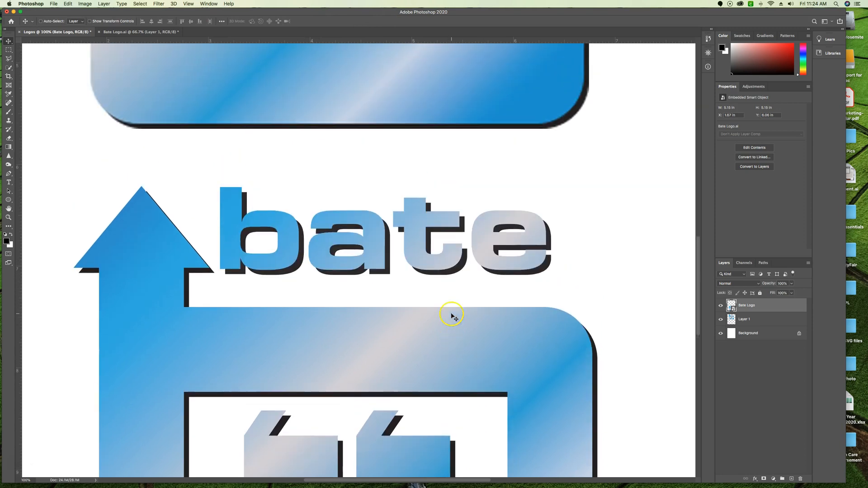
left_click_drag(161, 399, 534, 156)
left_click_drag(432, 442, 228, 413)
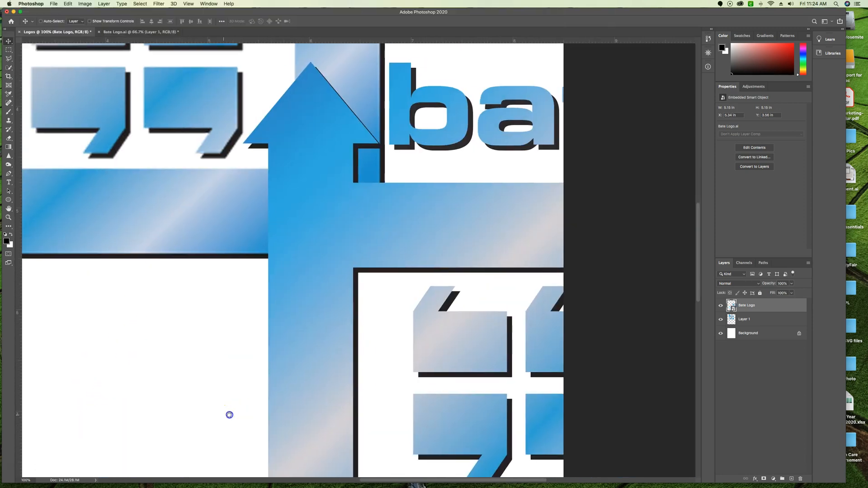
left_click_drag(319, 313, 446, 103)
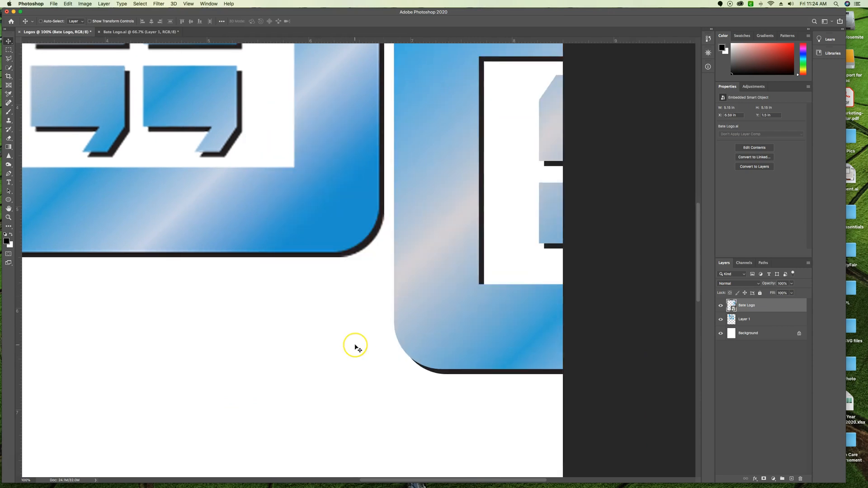
key("super+minus")
key("super+minus")
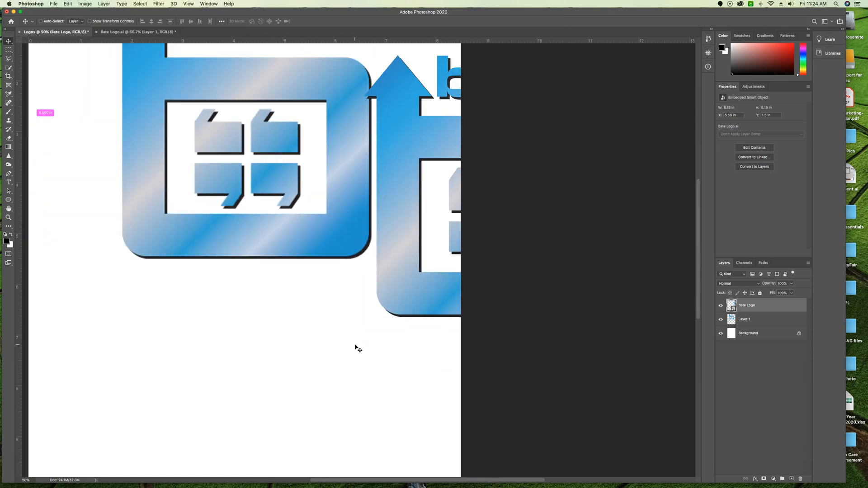
left_click_drag(381, 229, 365, 173)
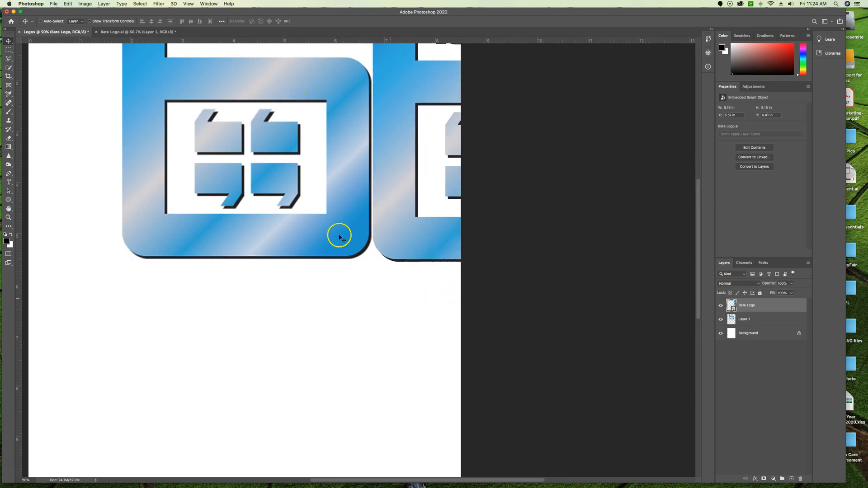
Step: Shift the raster logo to about X 0.2 in, Y 0.51 in and the smart object logo to about X 5.35 in, Y 0.59 in for comparison
right_click(343, 226)
left_click(364, 233)
left_click_drag(314, 236, 256, 248)
right_click(426, 240)
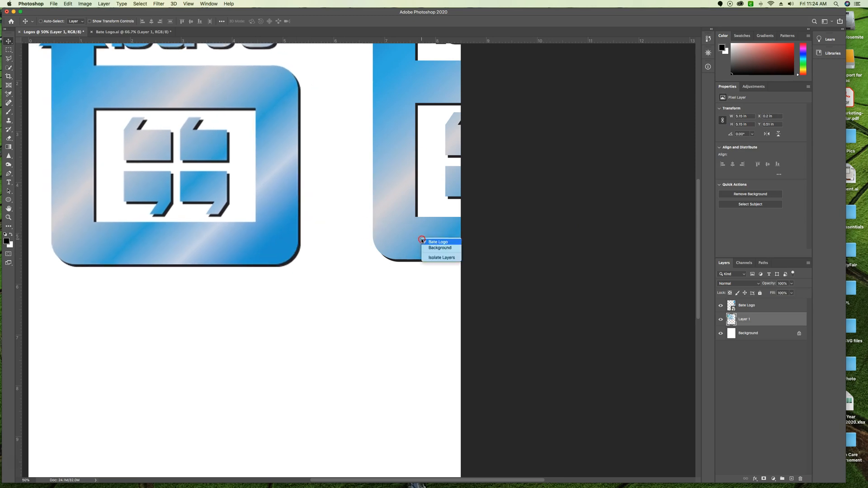
left_click(434, 243)
left_click_drag(401, 247, 343, 256)
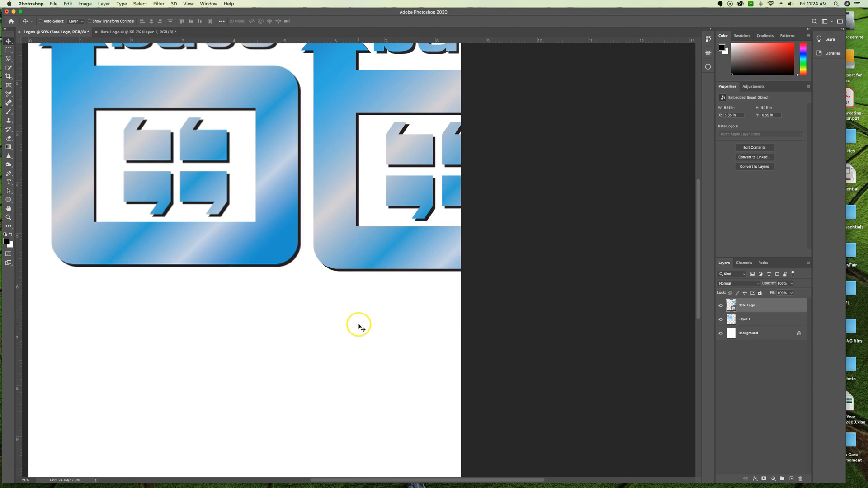
scroll(366, 329, "up", 3)
scroll(367, 330, "up", 1)
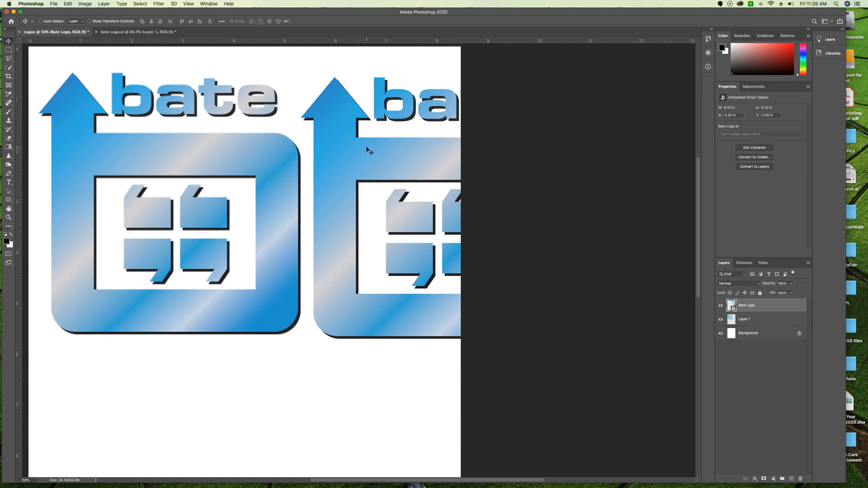
Step: Close the Logos and Bate Logo.ai documents without saving, and start a new document
key("super+w")
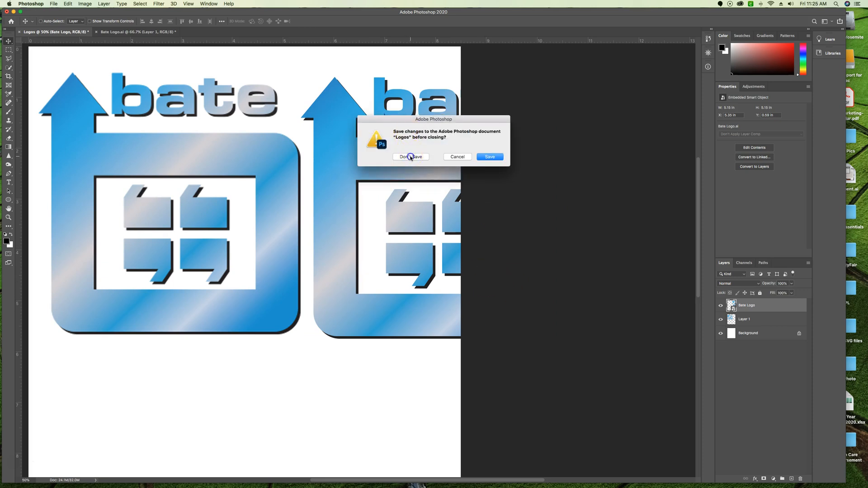
left_click(411, 157)
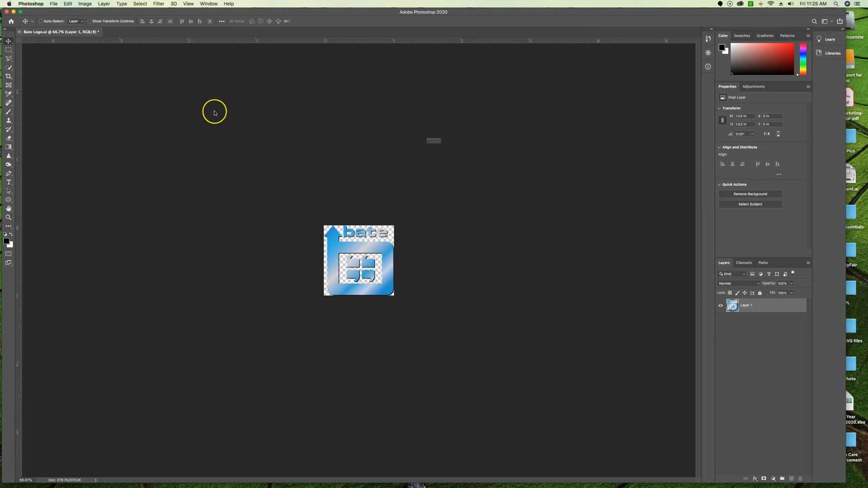
left_click(401, 158)
left_click(28, 146)
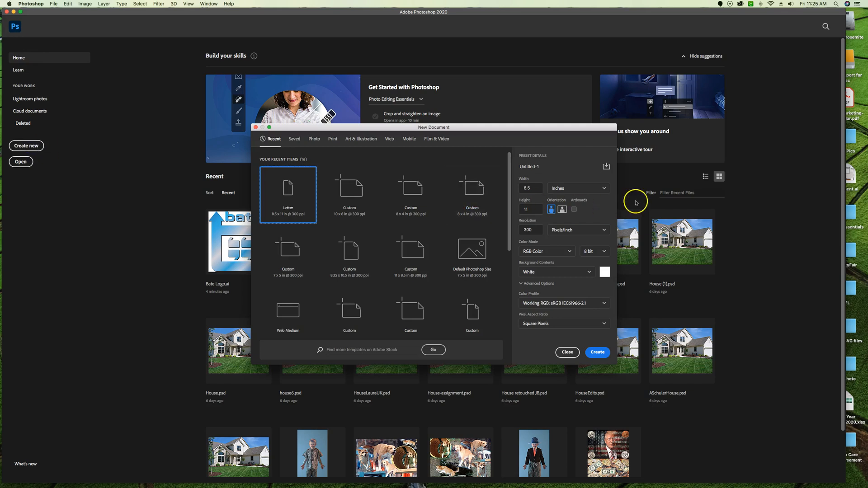
double_click(528, 188)
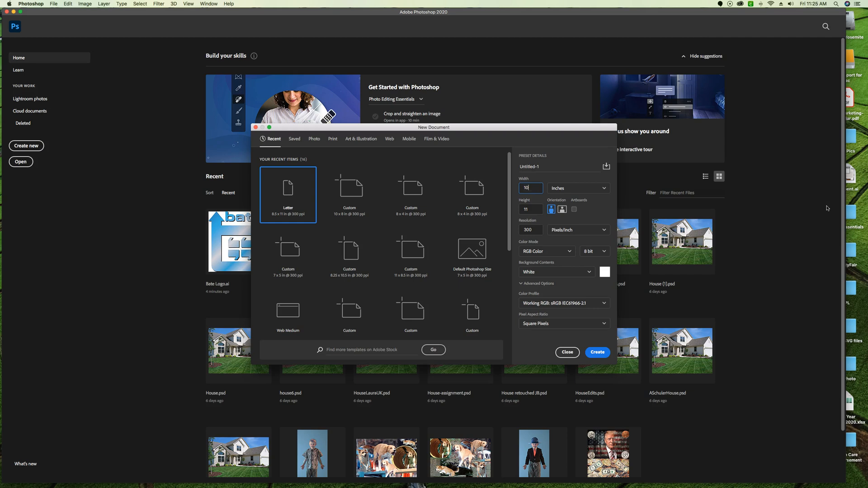
key("Tab")
left_click(562, 209)
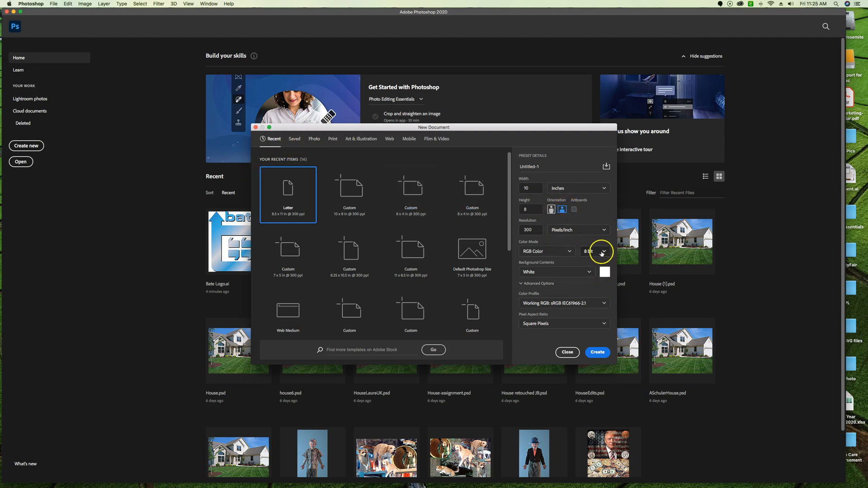
Step: Create a document named Town Hall prints from the Photo presets, 10 in wide by 8 in high at 300 pixels/inch
left_click(314, 140)
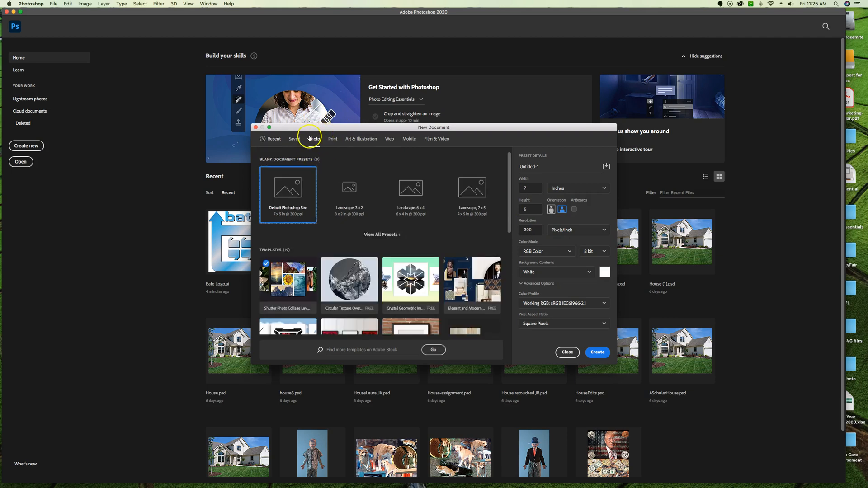
left_click(521, 186)
type("10")
key("Tab")
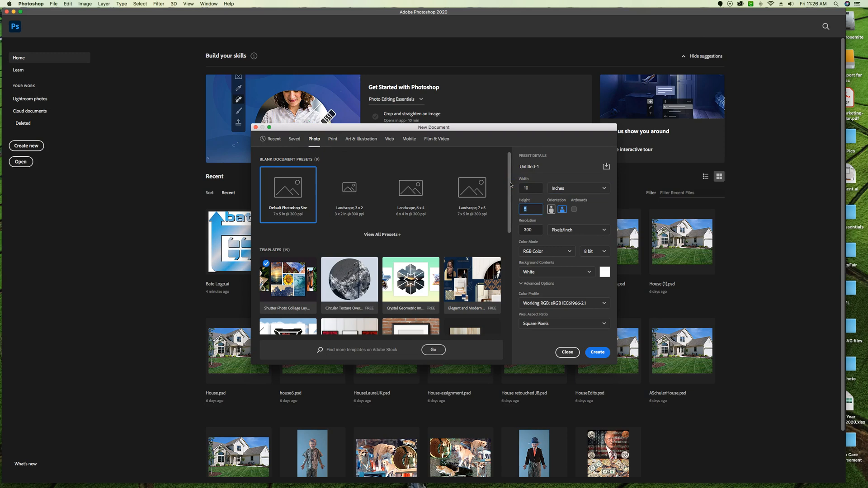
key("Tab")
left_click(566, 166)
type("Town")
left_click(597, 352)
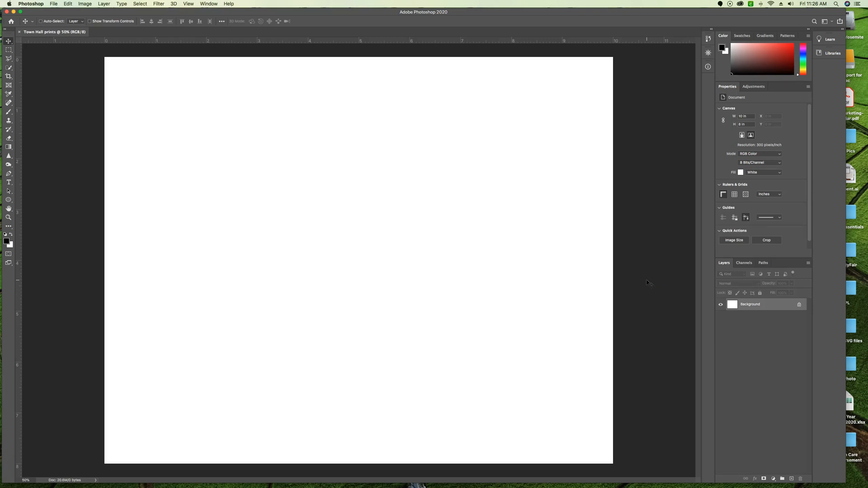
Step: Place Town Hall.jpg as an embedded smart object in the page's upper-left corner at X 0 in, Y 0 in
left_click(54, 4)
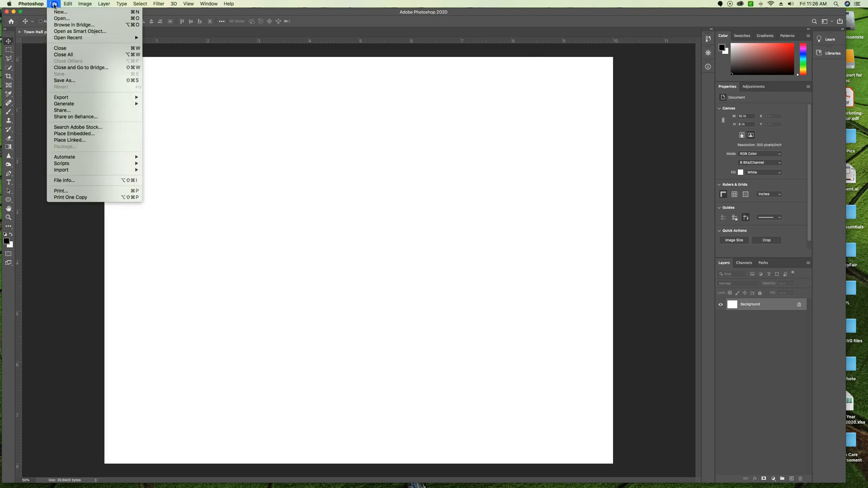
left_click(71, 134)
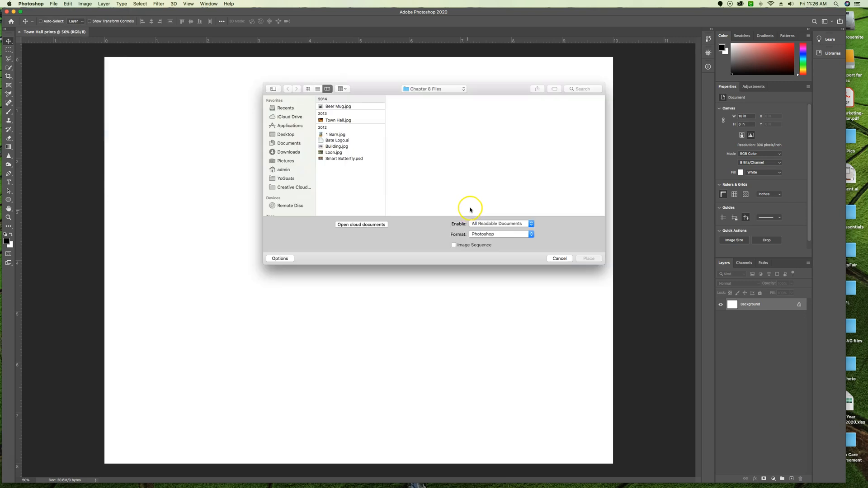
left_click(340, 121)
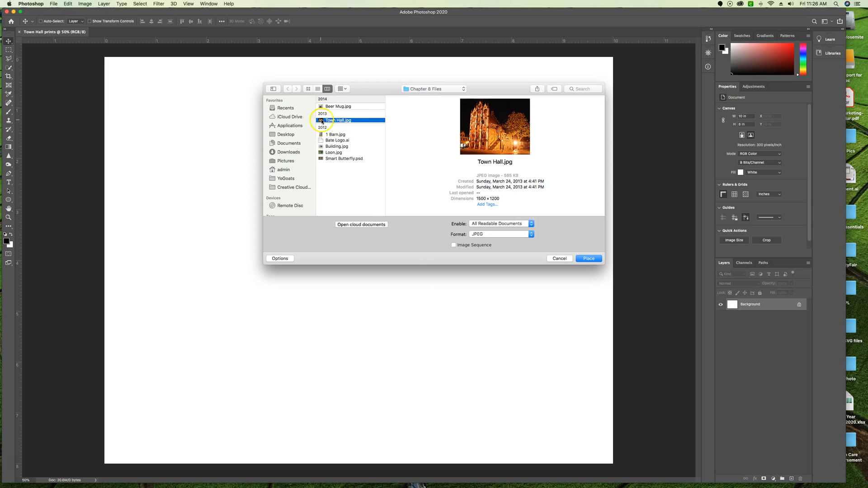
left_click(589, 259)
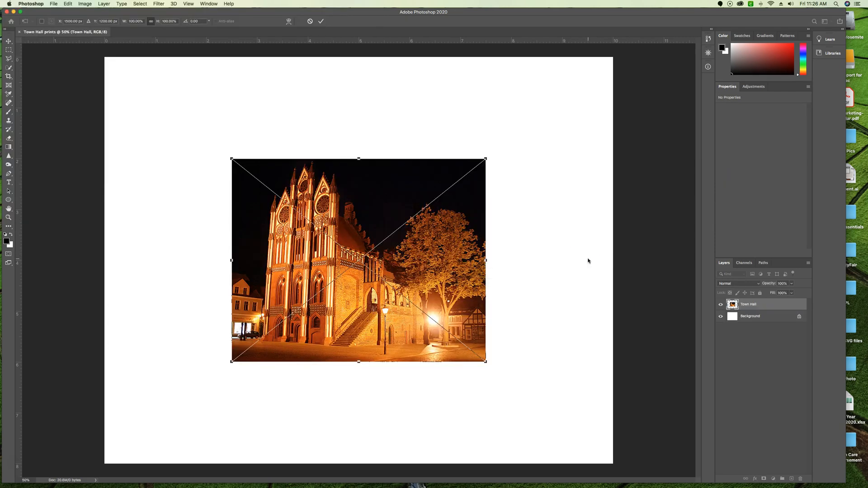
left_click_drag(365, 245, 240, 145)
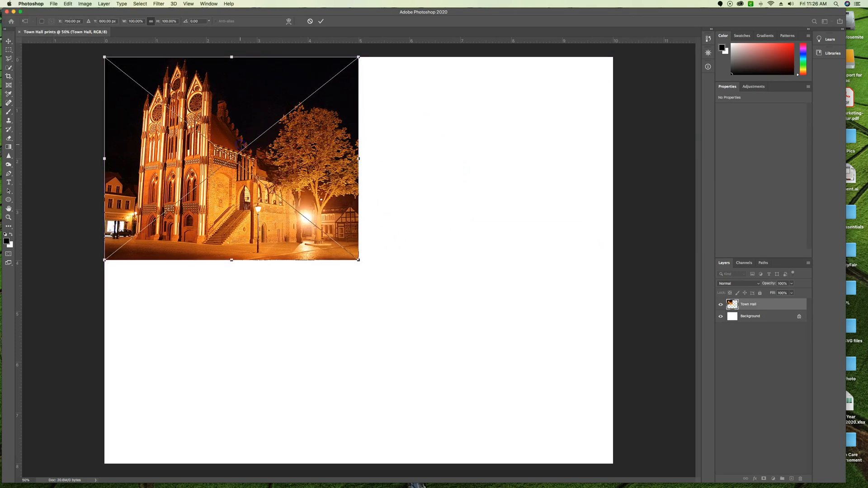
left_click(323, 22)
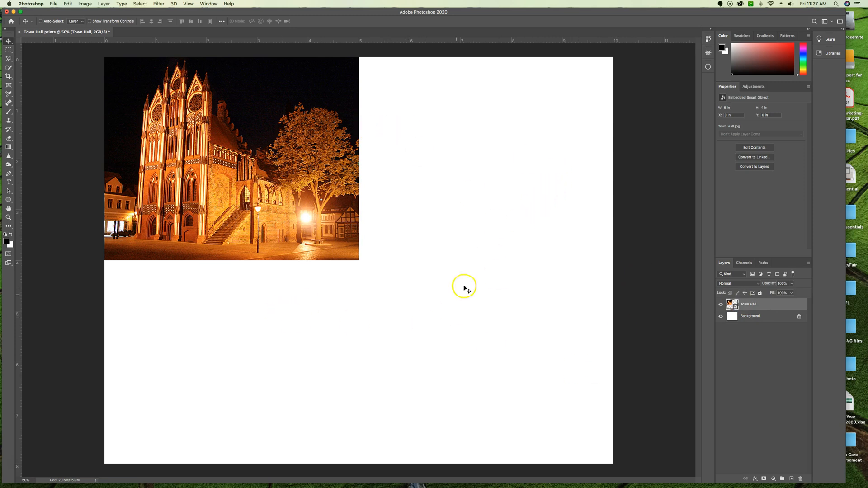
Step: Fill all four quarters of the page with duplicates of the Town Hall smart object, deleting the surplus Town Hall copy 2 layer
left_click_drag(343, 189, 250, 374)
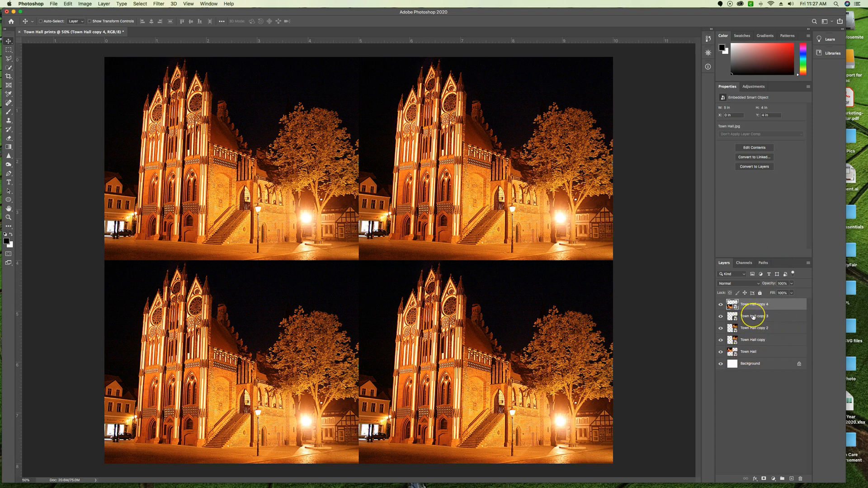
left_click(769, 328)
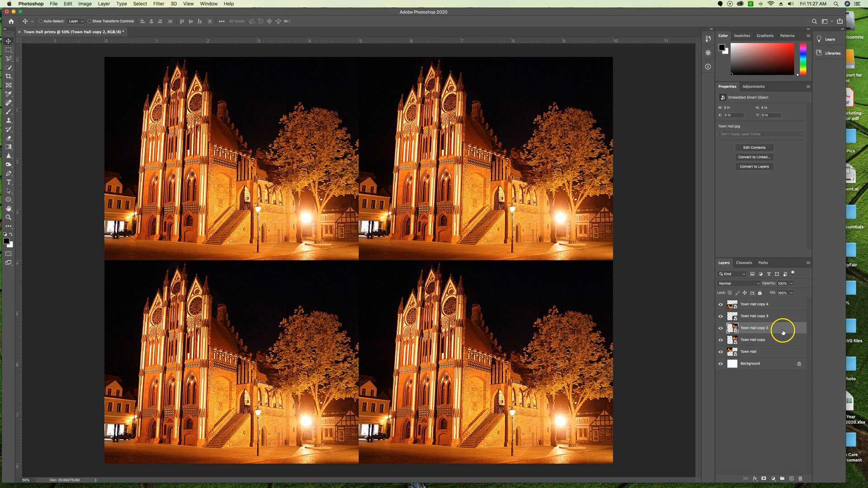
left_click_drag(773, 328, 799, 478)
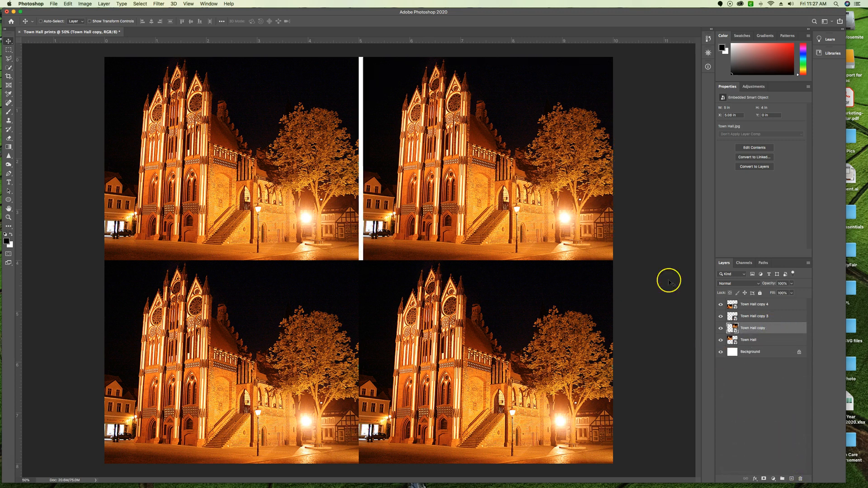
left_click_drag(539, 186, 534, 186)
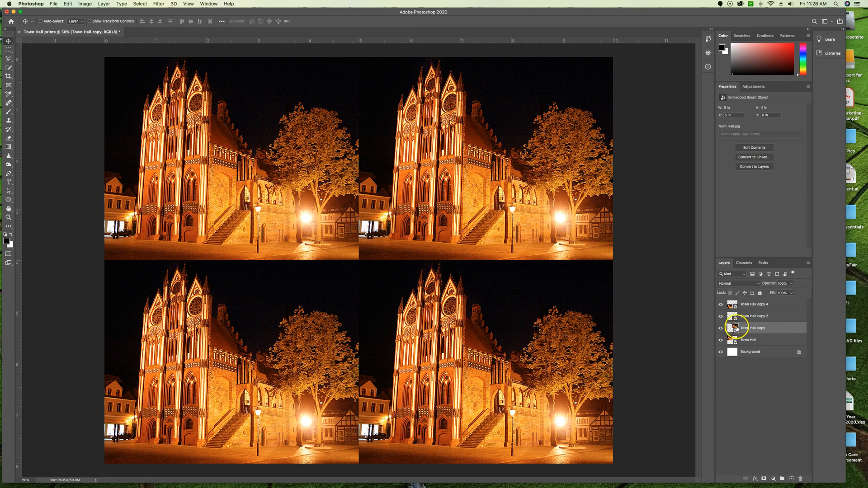
Step: Open the Town Hall copy 4 smart object's contents and skew the whole image by pulling its upper-left corner outward, about 3.9° horizontally
left_click(733, 305)
double_click(733, 306)
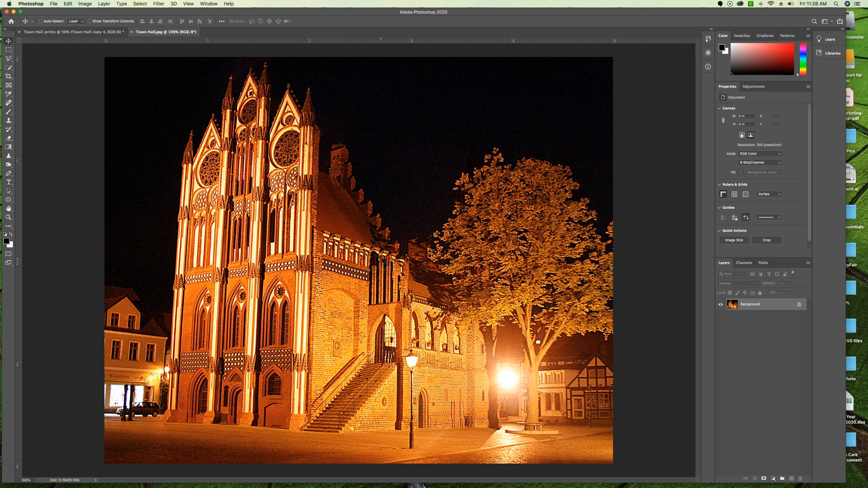
key("super+a")
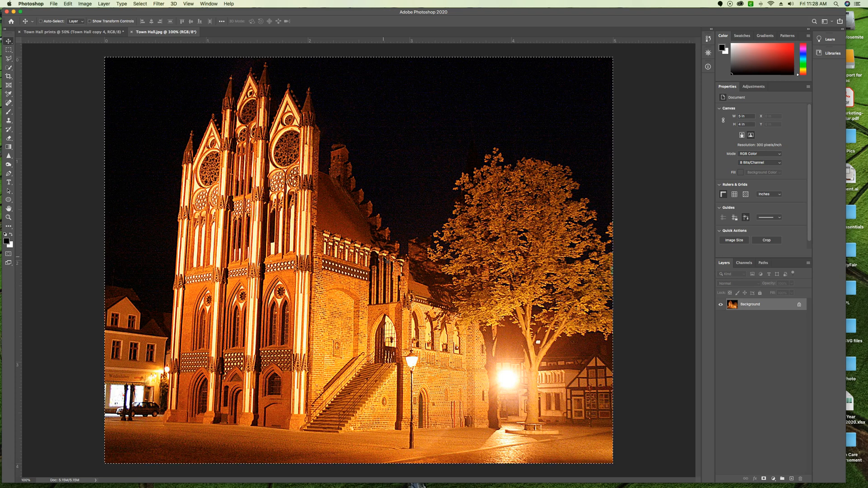
key("super+t")
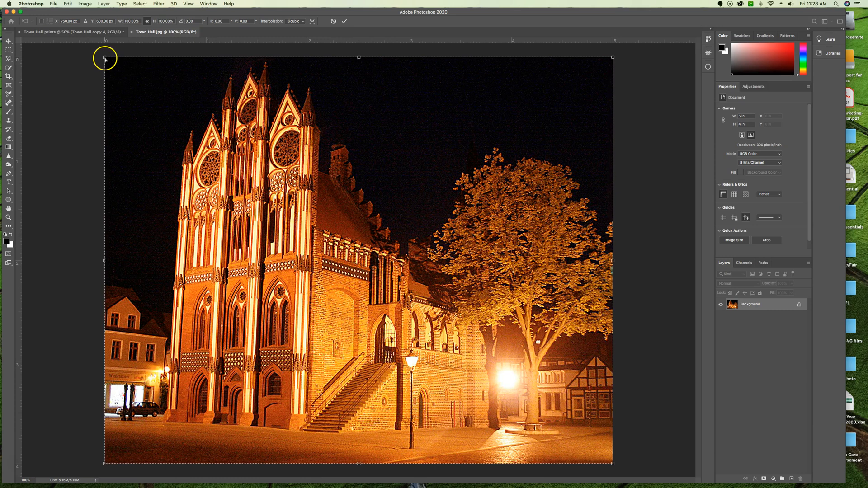
left_click_drag(105, 59, 85, 69)
mouse_move(81, 103)
left_mouse_down()
mouse_move(93, 86)
mouse_move(86, 111)
left_mouse_up()
mouse_move(84, 65)
left_mouse_down()
mouse_move(71, 65)
mouse_move(79, 65)
left_mouse_up()
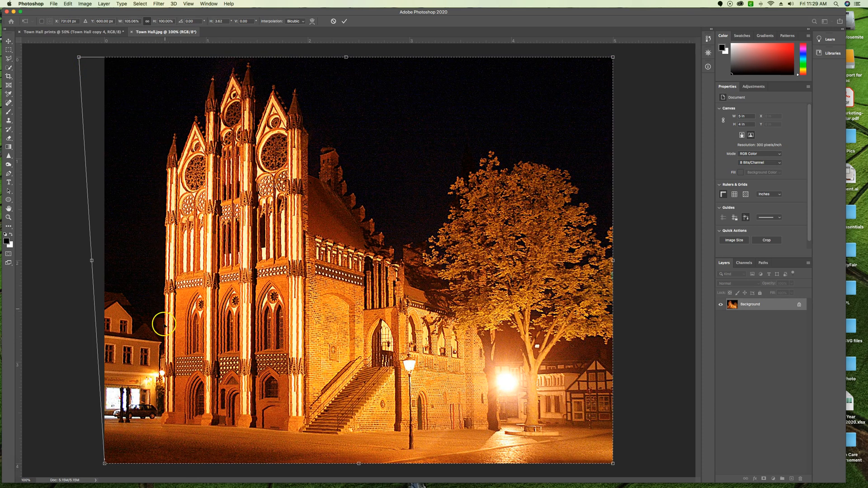
left_click_drag(79, 57, 76, 57)
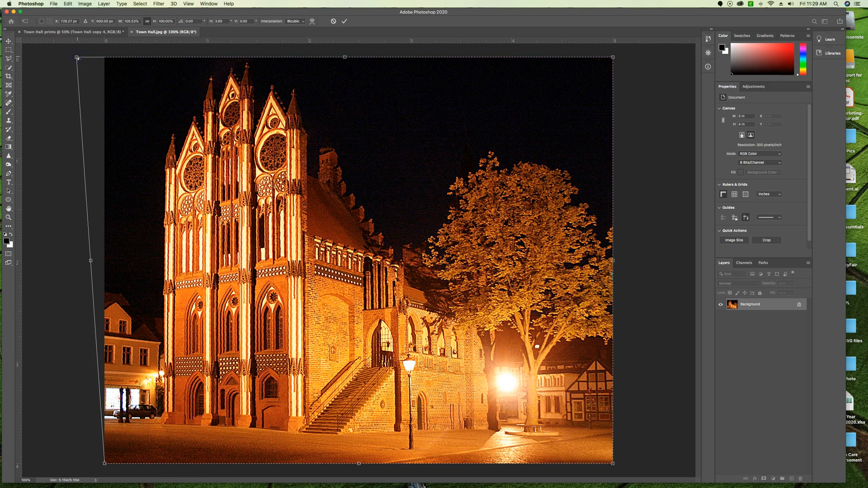
left_click(346, 22)
Step: Close the Town Hall.jpg smart object contents, saving the changes back to the print sheet
key("super+a")
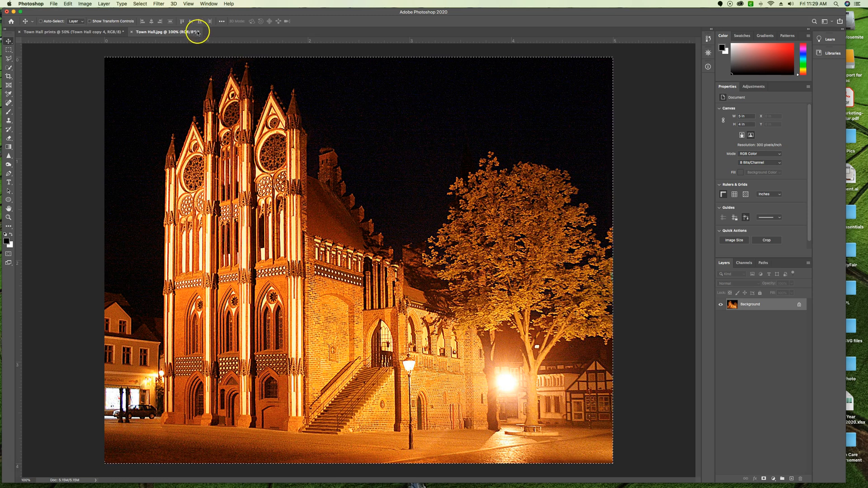
left_click(132, 33)
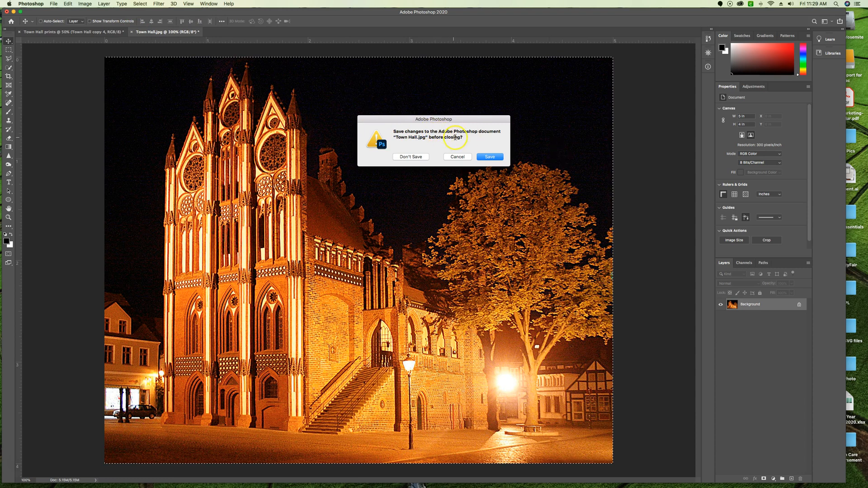
left_click(493, 157)
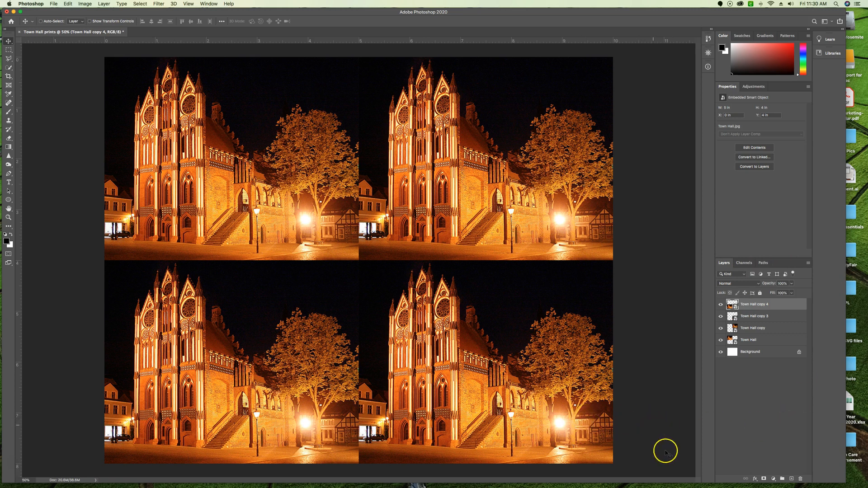
Step: Switch to Adobe Bridge to examine the original Town Hall.jpg in Chapter 8 Files, and return to Photoshop
mouse_move(628, 480)
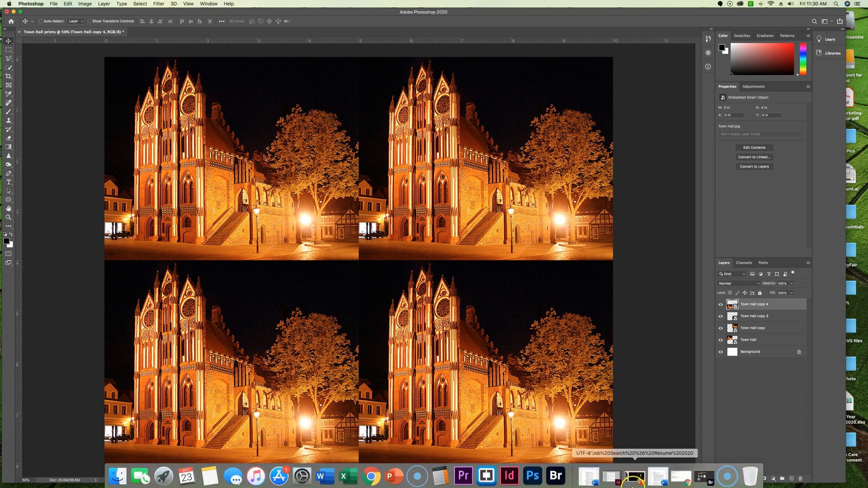
left_click(556, 474)
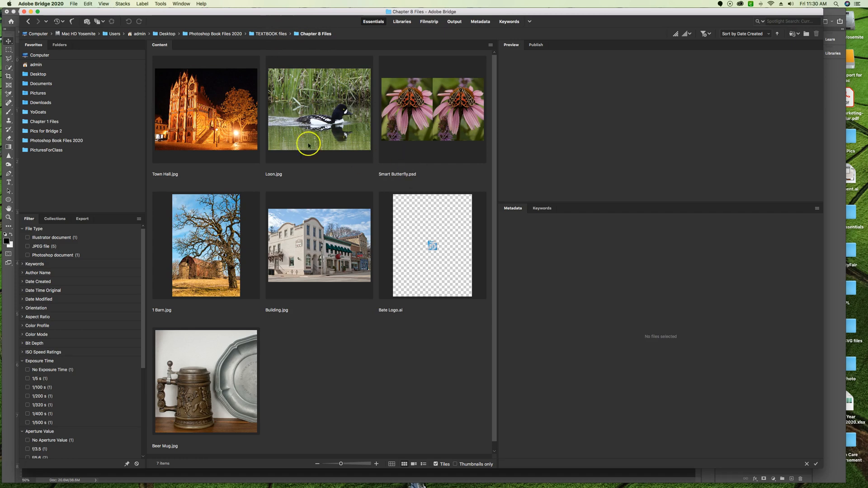
left_click(240, 120)
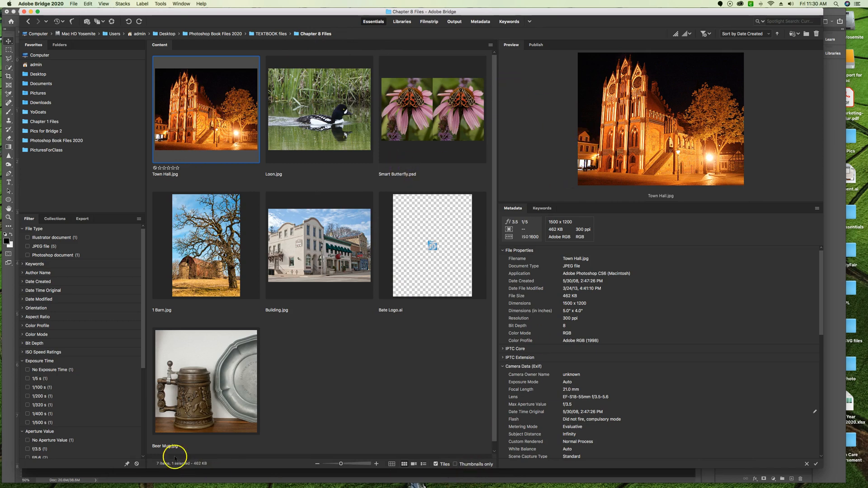
left_click(10, 271)
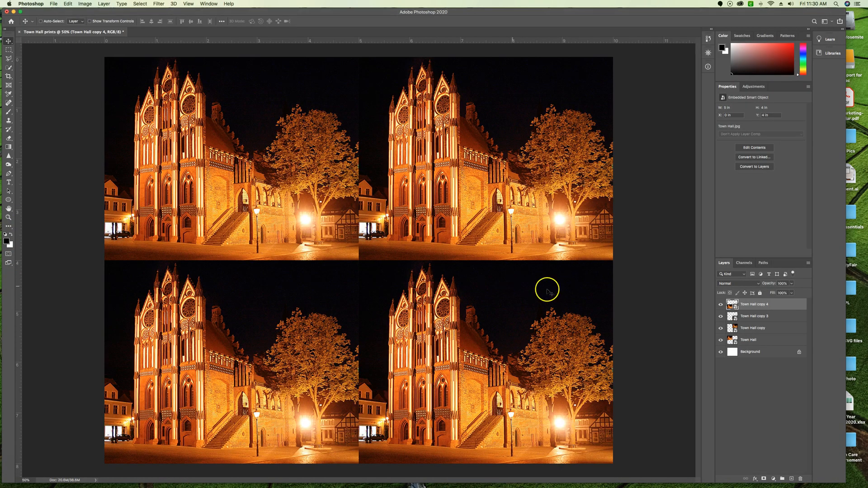
Step: Export the Town Hall copy 4 smart object's contents as Town Hall to Chapter 8 Files, and check the exported file in Adobe Bridge
right_click(774, 308)
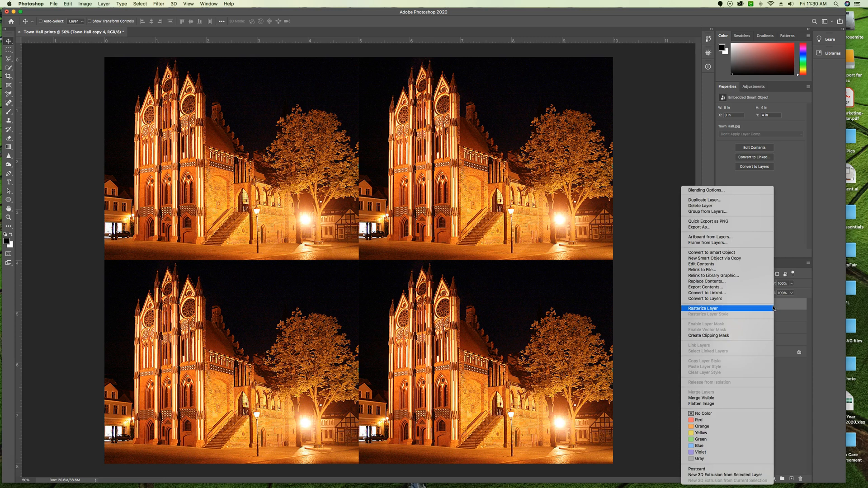
left_click(724, 287)
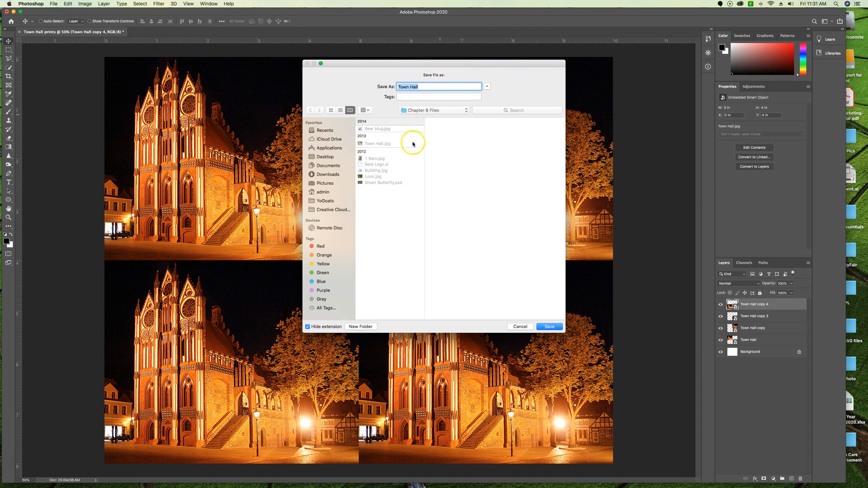
left_click(550, 329)
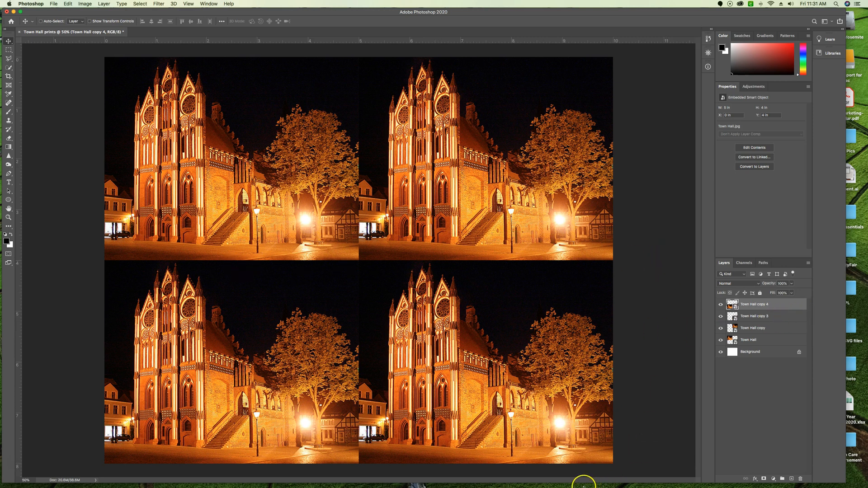
left_click(568, 474)
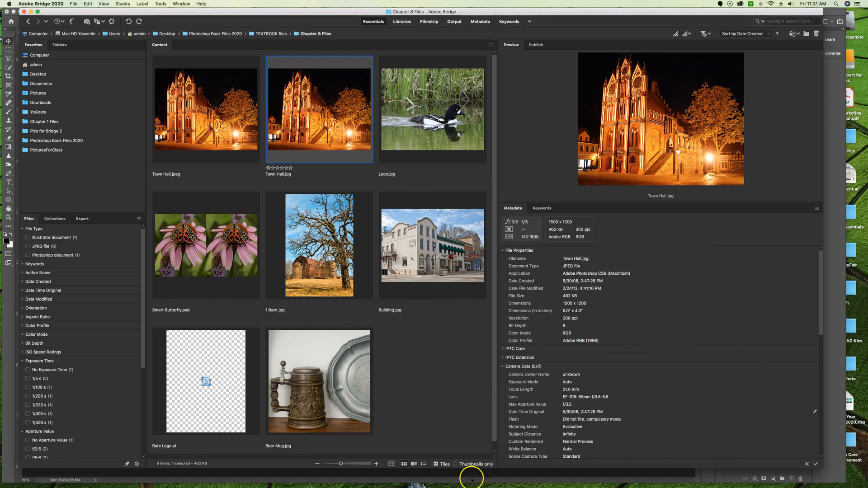
left_click(4, 365)
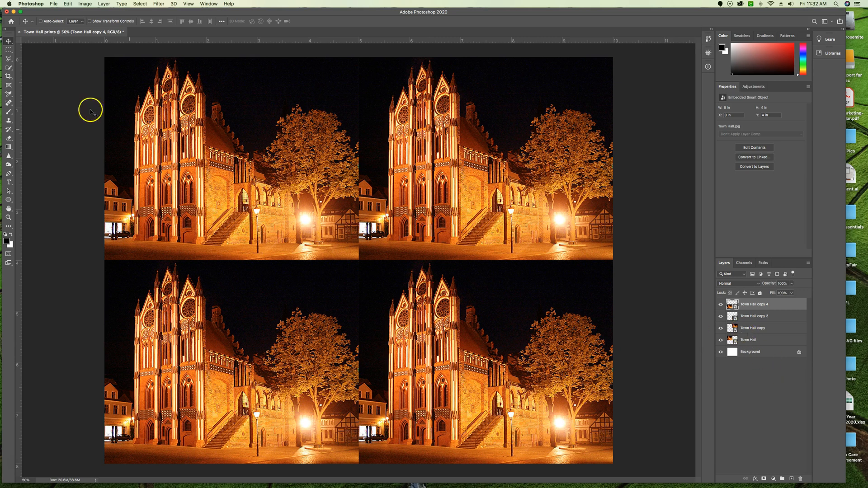
Step: Close the Town Hall prints document without saving
left_click(19, 31)
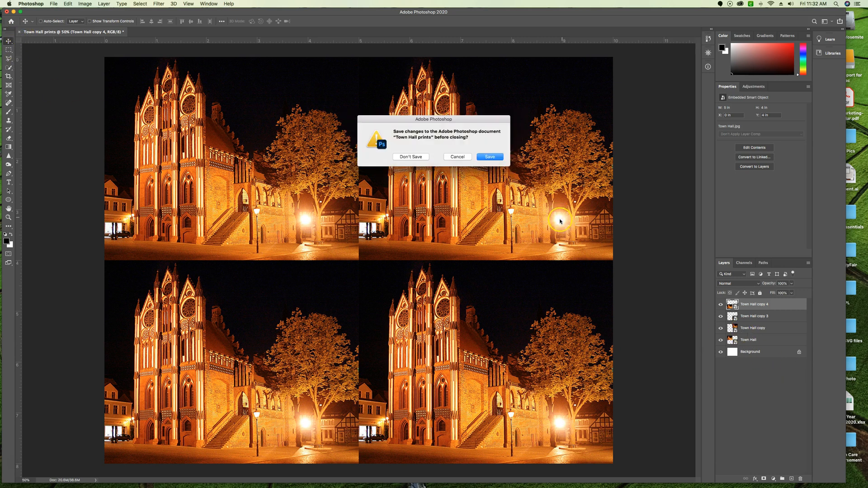
left_click(410, 157)
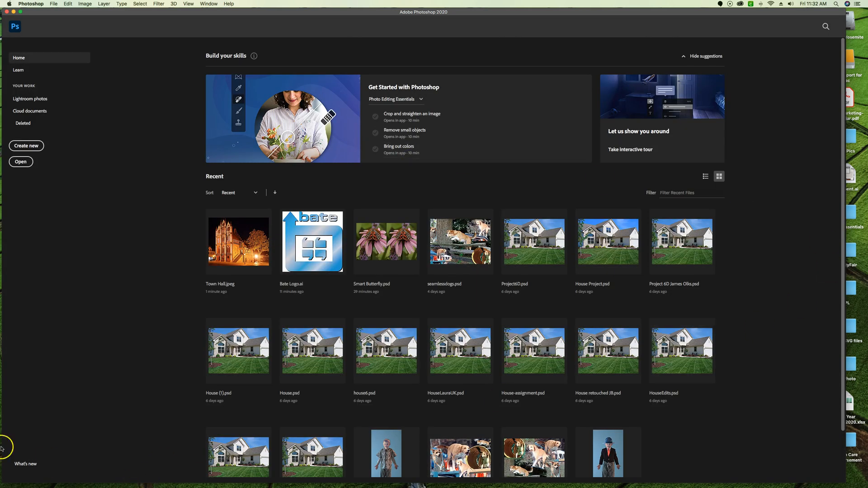